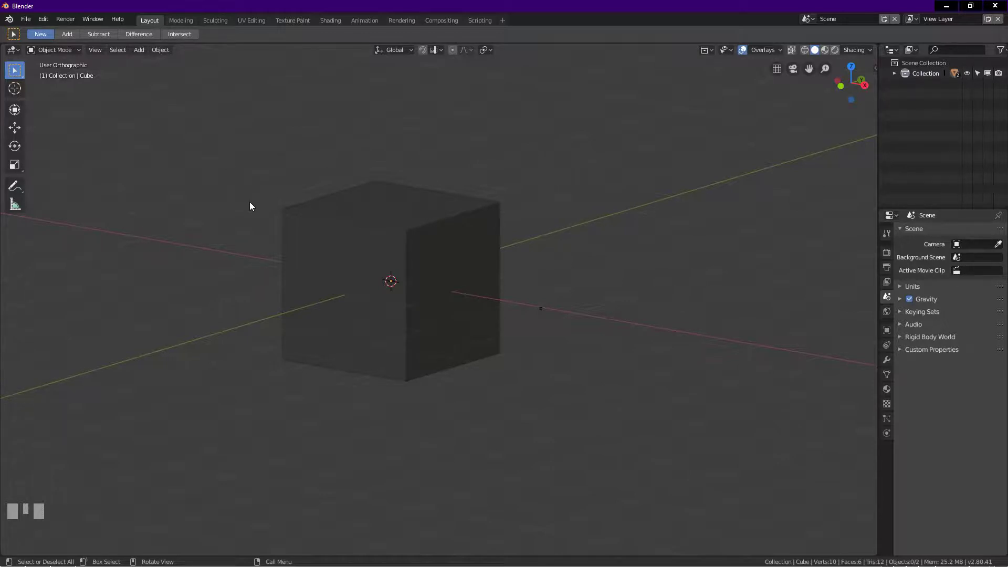
Step: Delete the cube from the scene
middle_click_drag(154, 247, 725, 299)
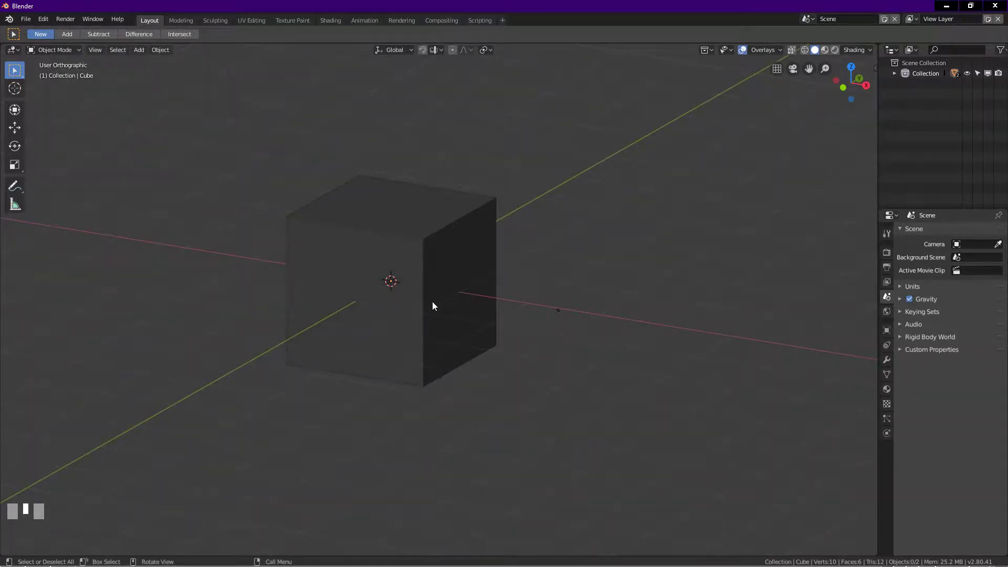
left_click(460, 252)
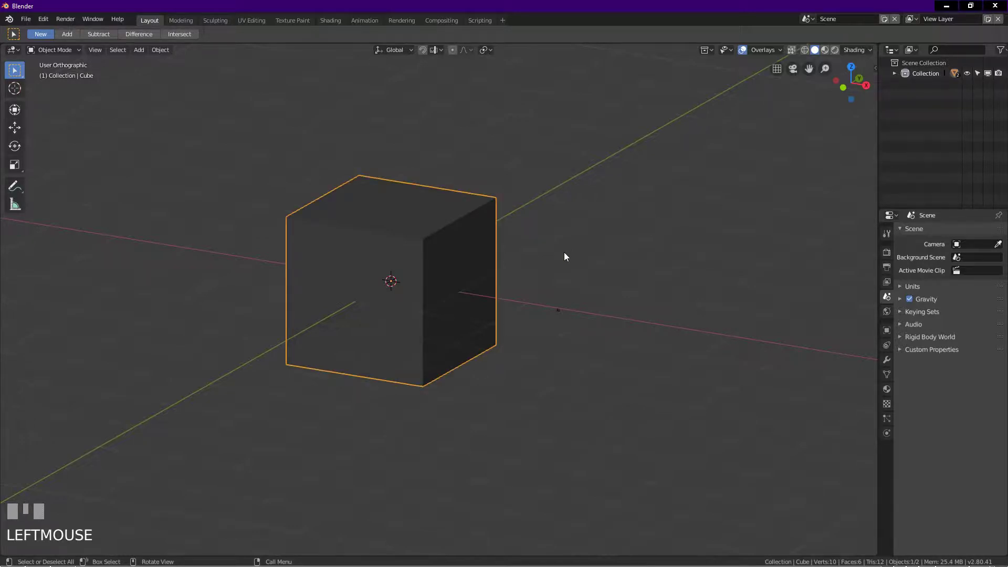
key("Delete")
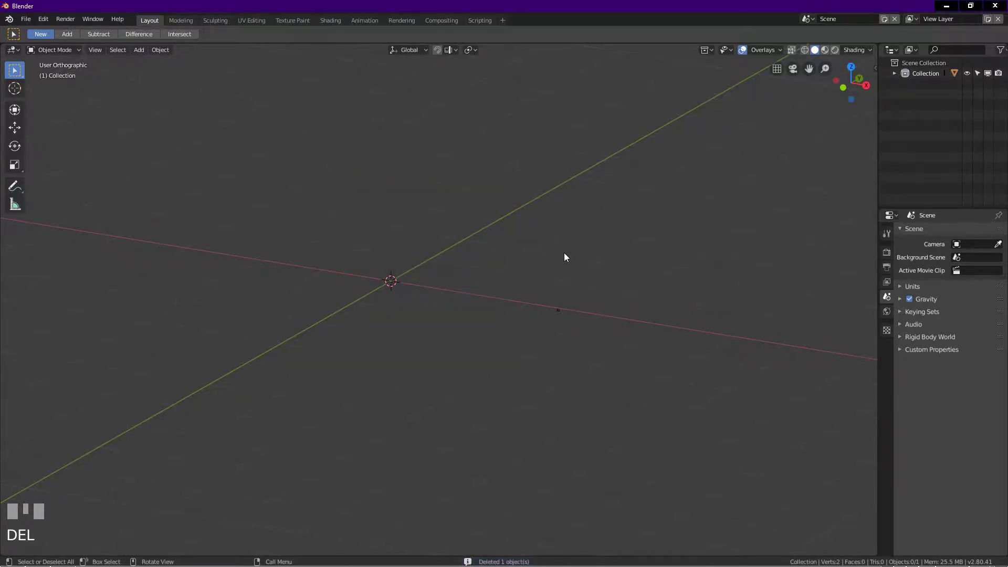
Step: Switch to the top orthographic view and add a plane mesh at the origin
key("KP_7")
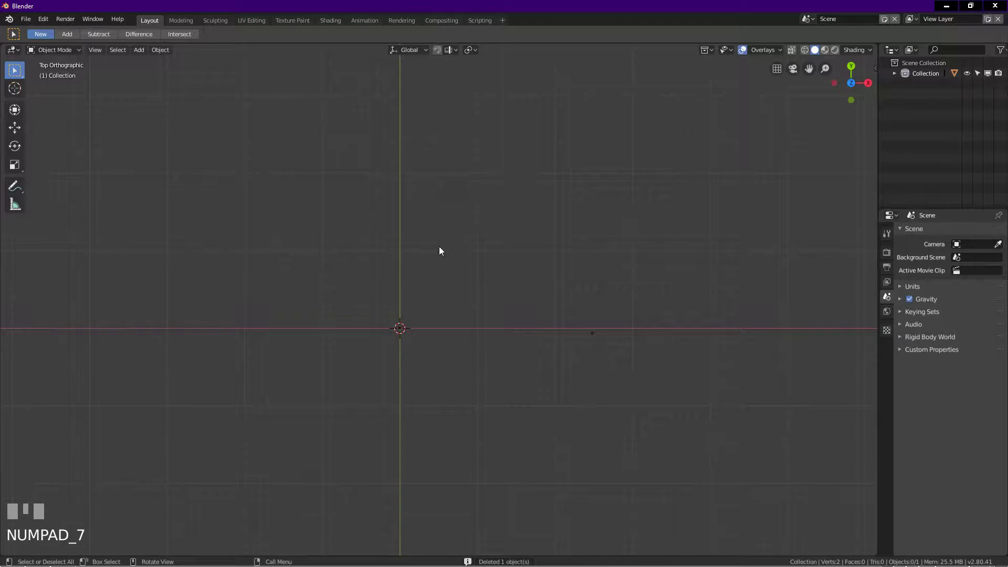
scroll(420, 252, "up", 2)
middle_click_drag(414, 286, 412, 256, "shift")
key("shift+a")
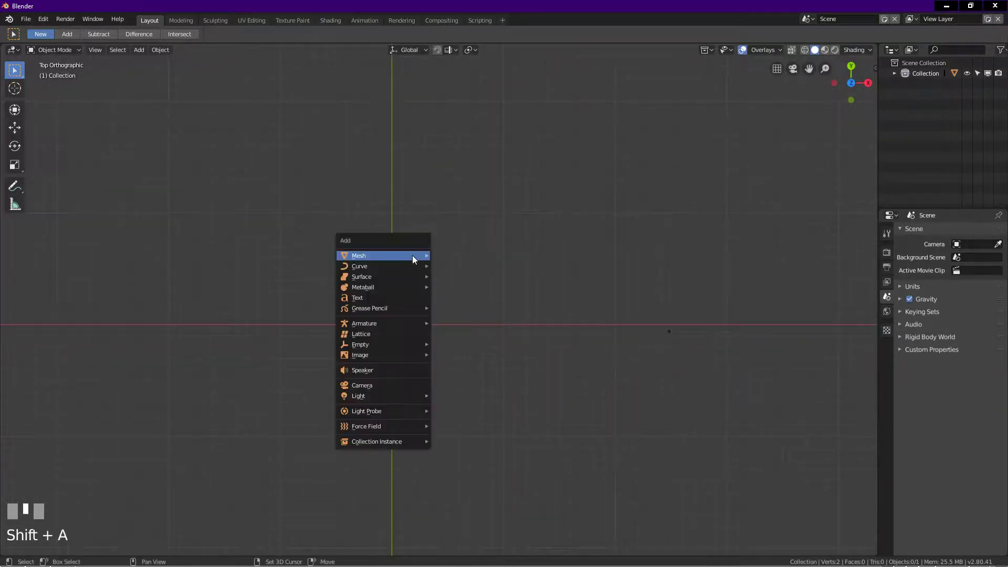
mouse_move(412, 255)
left_click(454, 257)
Step: Subdivide the plane three times in Edit Mode into an 8 by 8 grid of faces, then clear the selection
key("Tab")
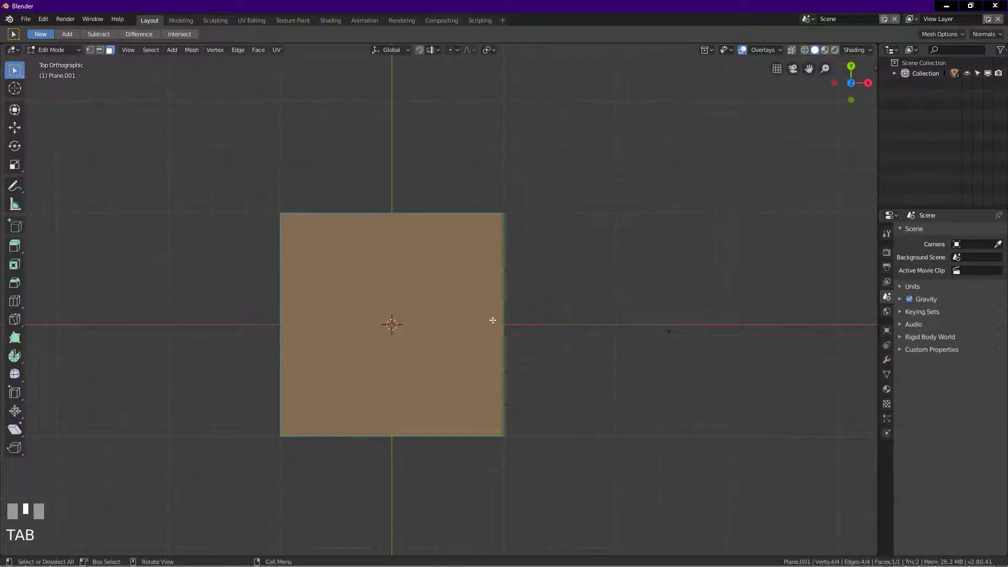
middle_click_drag(493, 320, 473, 266, "shift")
right_click(559, 251)
left_click(559, 250)
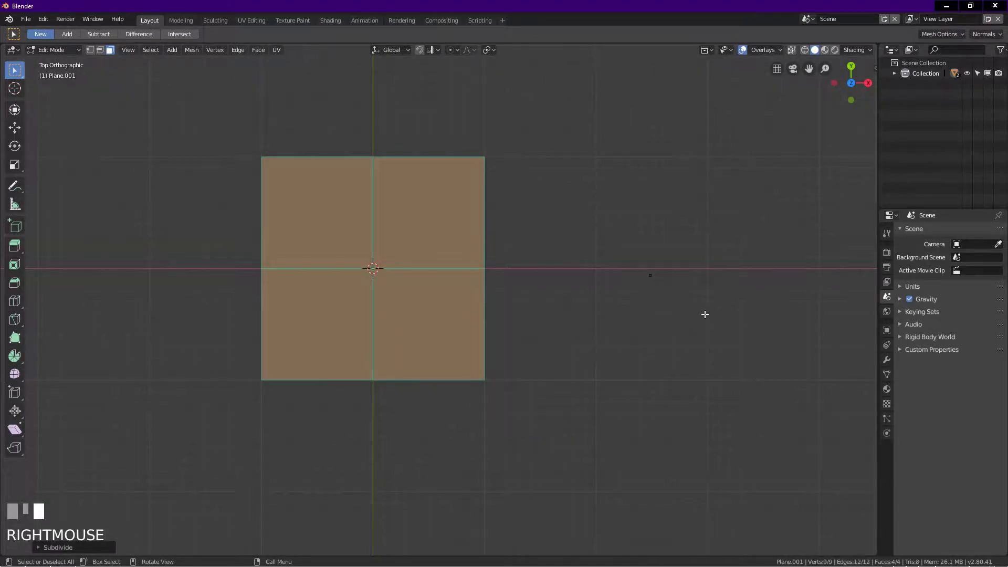
key("shift+r")
key("shift+r")
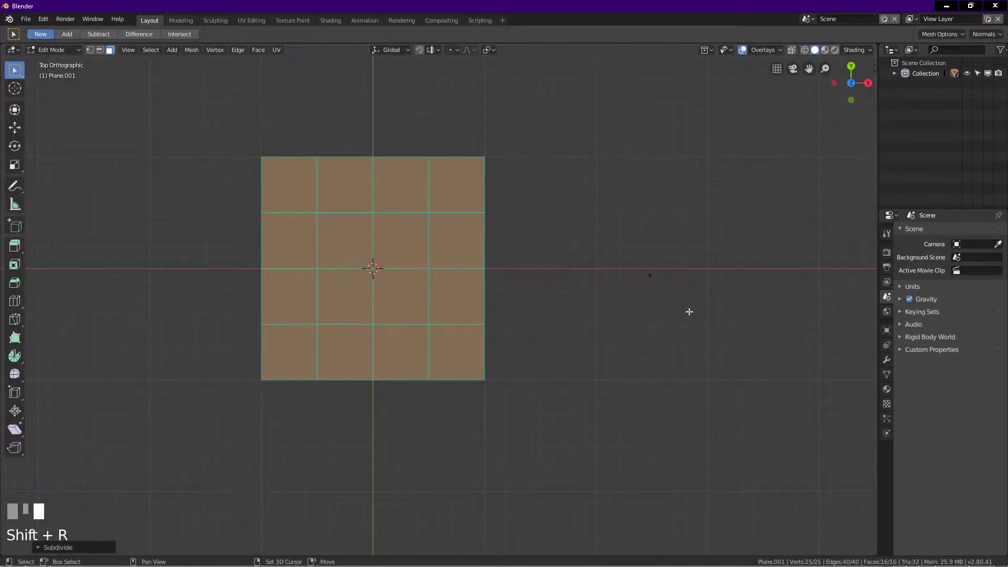
scroll(462, 243, "up", 1)
scroll(462, 244, "up", 2)
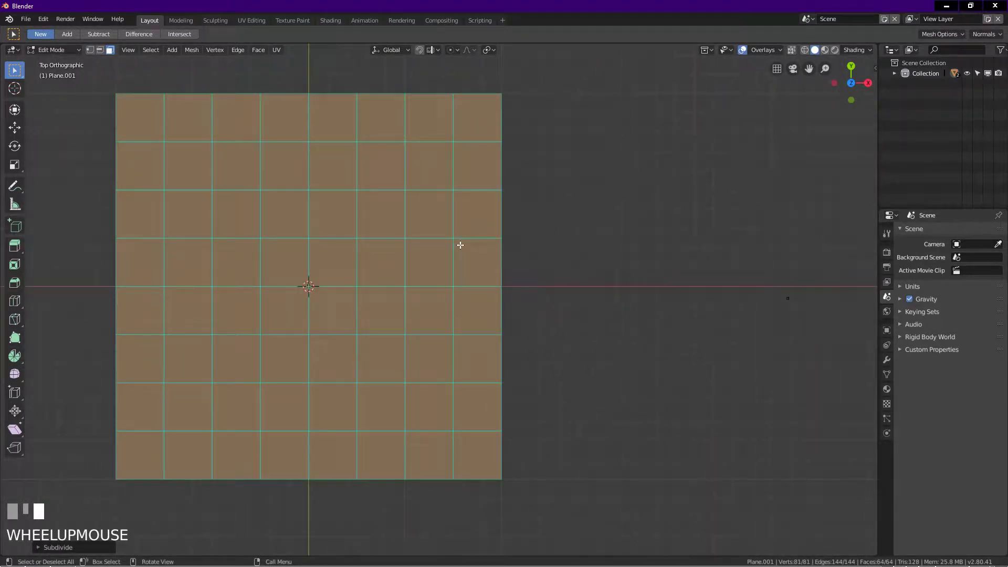
middle_click_drag(553, 286, 612, 308, "shift")
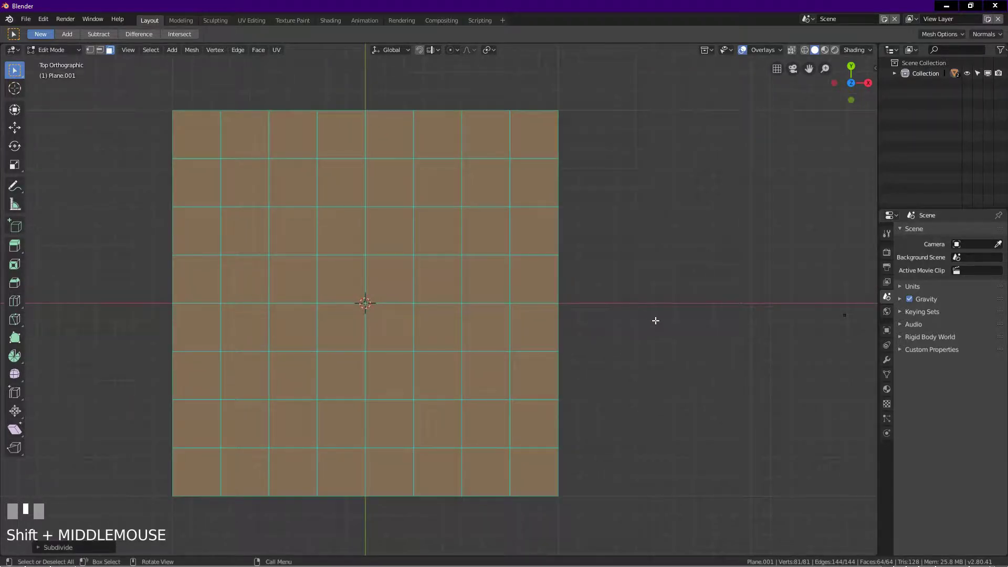
left_click(628, 322)
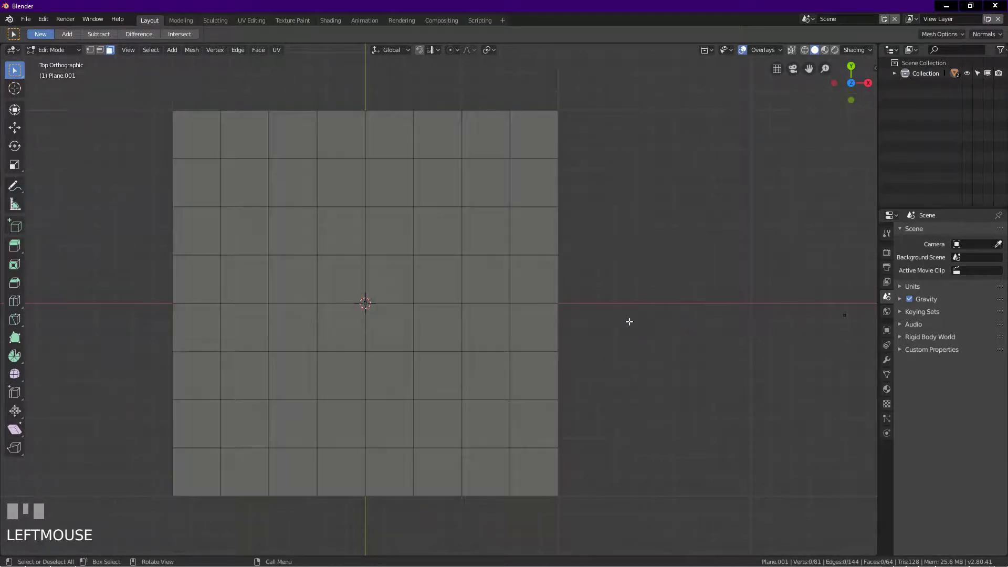
Step: Triangulate one face in the sixth column, third row of the grid, and check one resulting triangle by selecting it
left_click(111, 51)
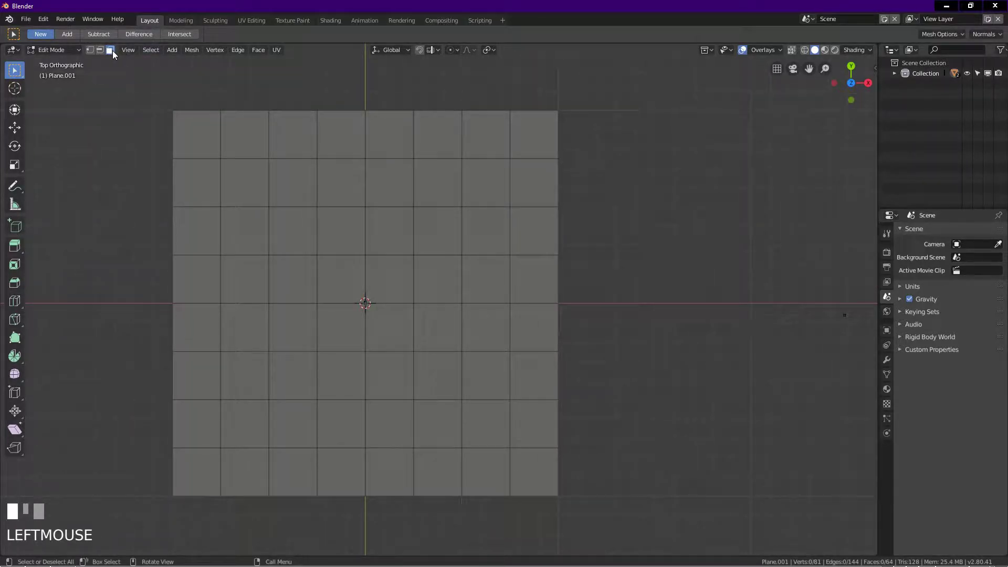
left_click(435, 230)
scroll(487, 207, "up", 2)
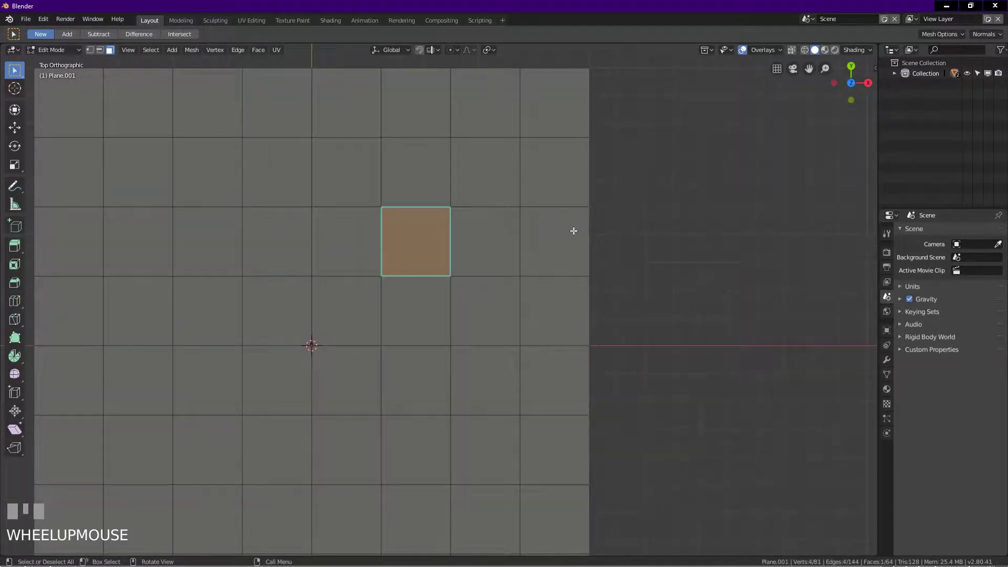
key("ctrl+t")
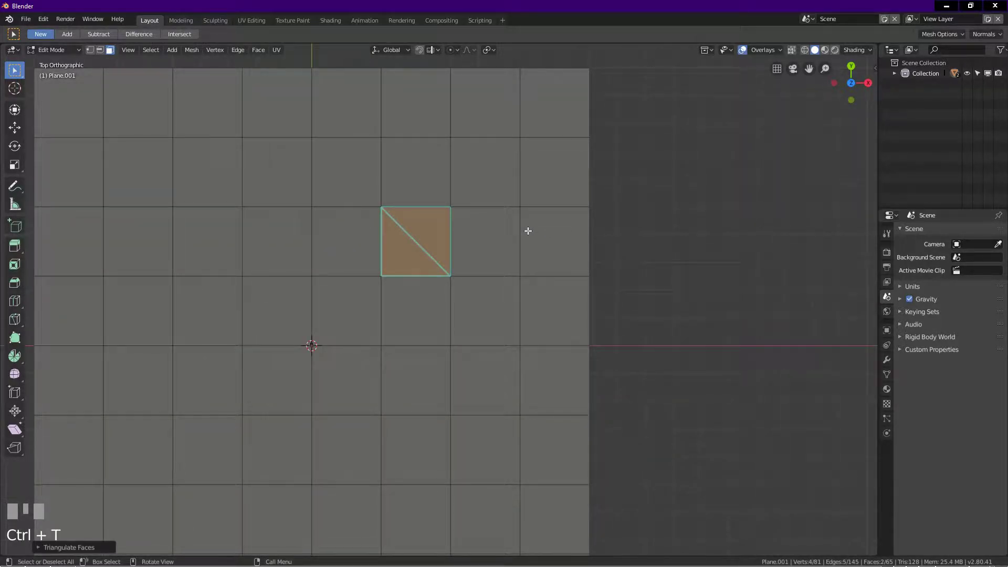
left_click(420, 261)
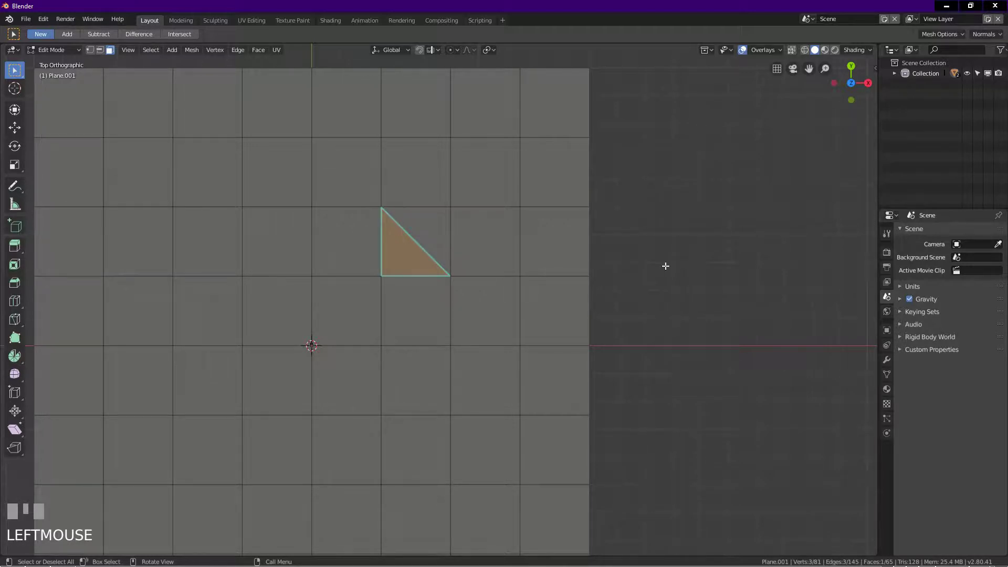
left_click(515, 261)
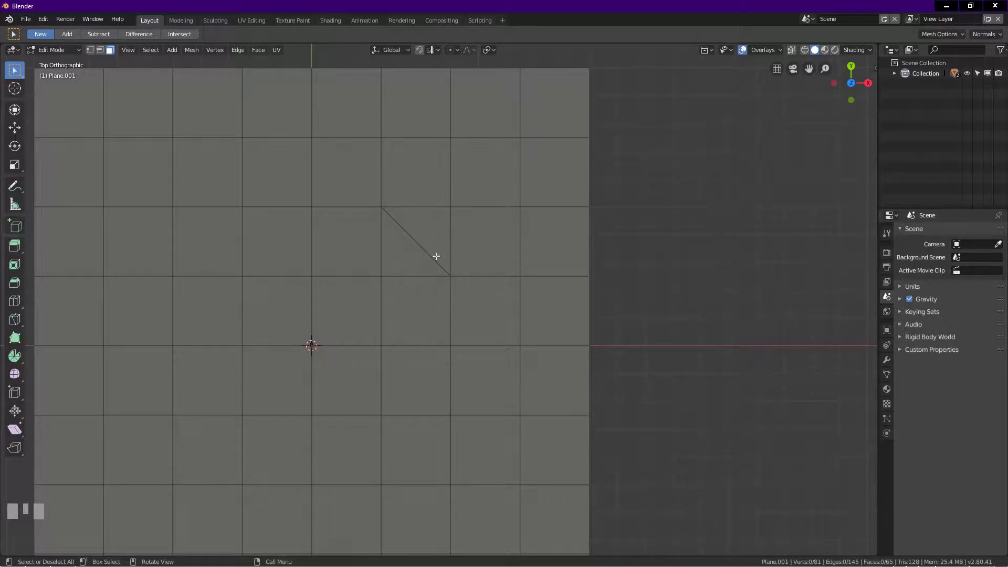
Step: Merge the face's two triangles back into one quad with Tris to Quads and clear the selection
scroll(430, 227, "up", 1)
left_click(423, 225)
left_click(415, 274, "shift")
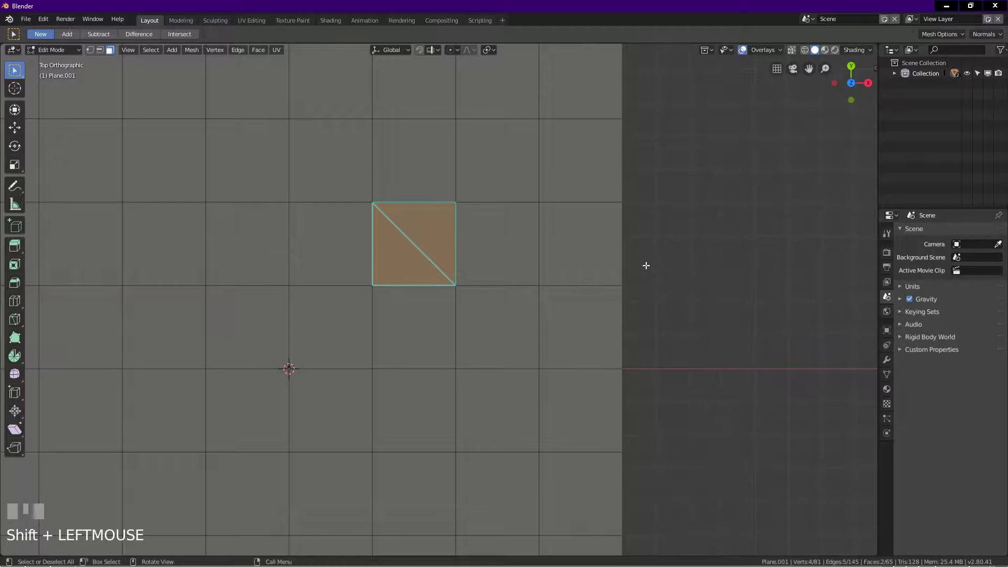
key("alt+j")
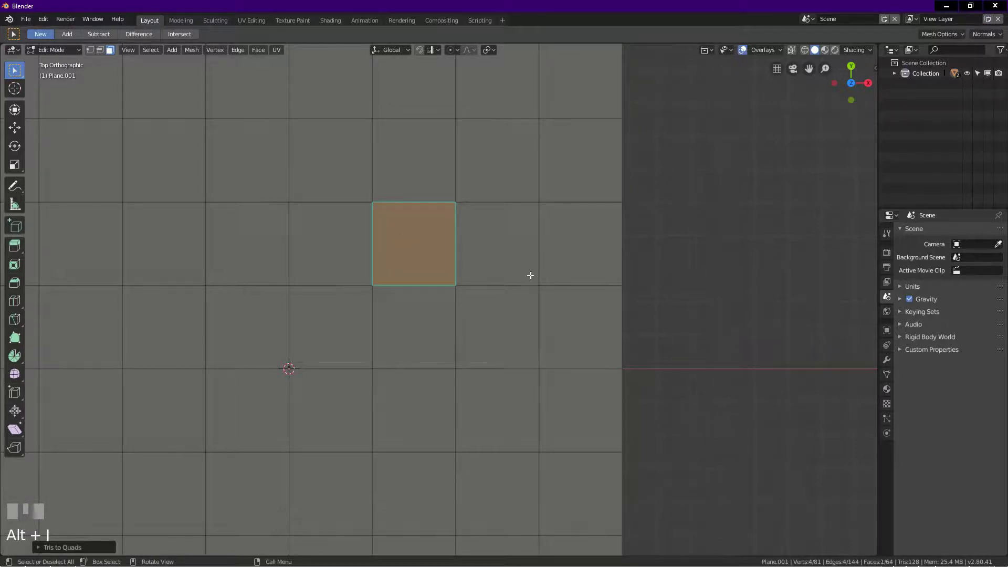
left_click(681, 292)
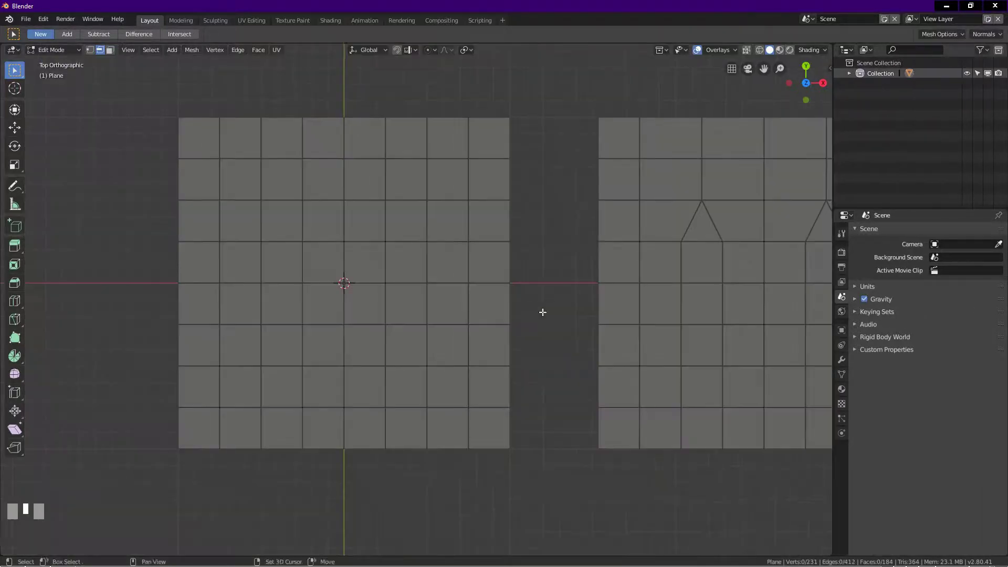
Step: Collapse the horizontal edges in the third and sixth columns on the upper three edge rows of the first grid
mouse_move(540, 312)
middle_mouse_down("shift")
mouse_move(569, 324)
mouse_move(550, 330)
middle_mouse_up("shift")
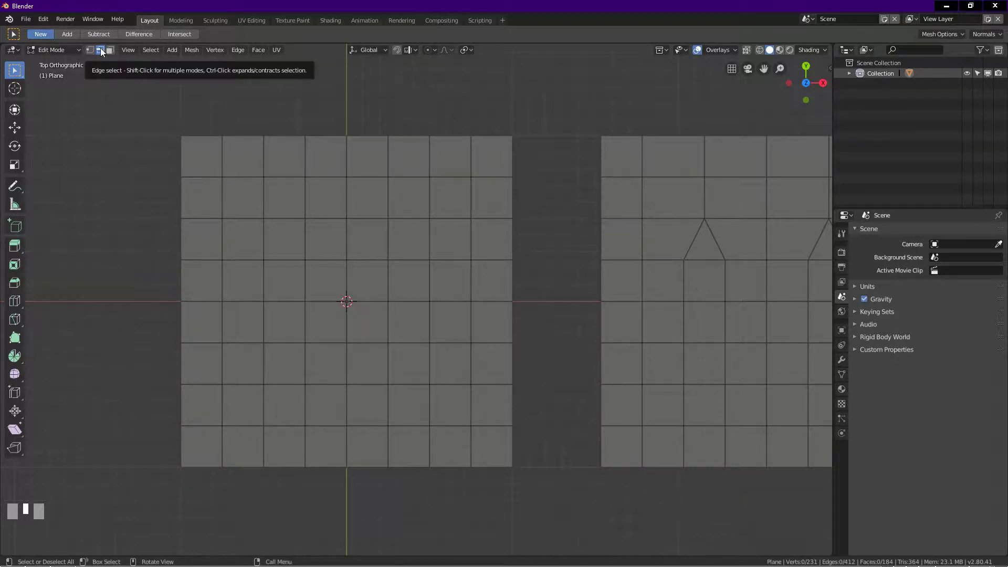
left_click(287, 140)
left_click(294, 177, "shift")
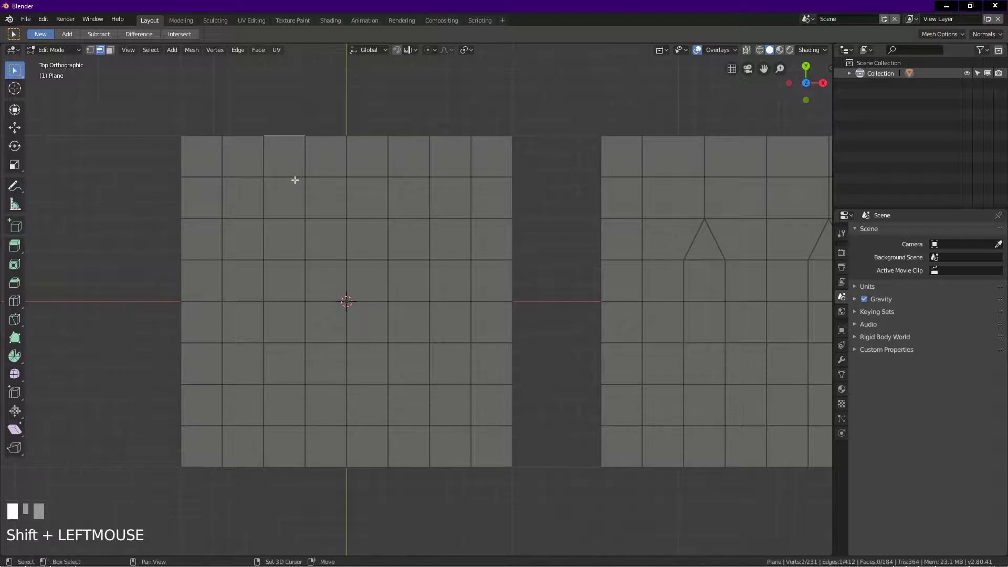
left_click(284, 219, "shift")
left_click(416, 136, "shift")
left_click(414, 177, "shift")
left_click(411, 219, "shift")
key("x")
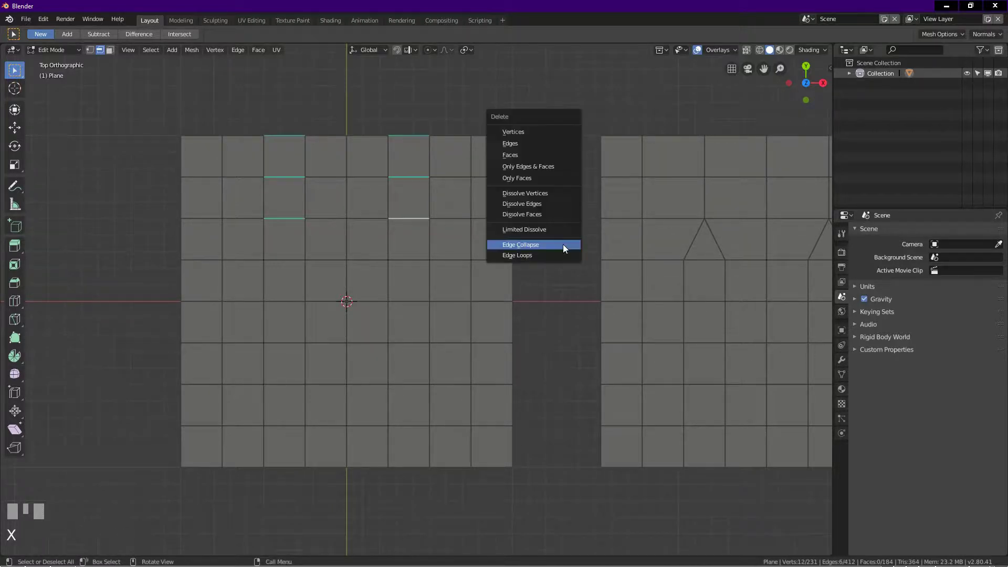
left_click(563, 245)
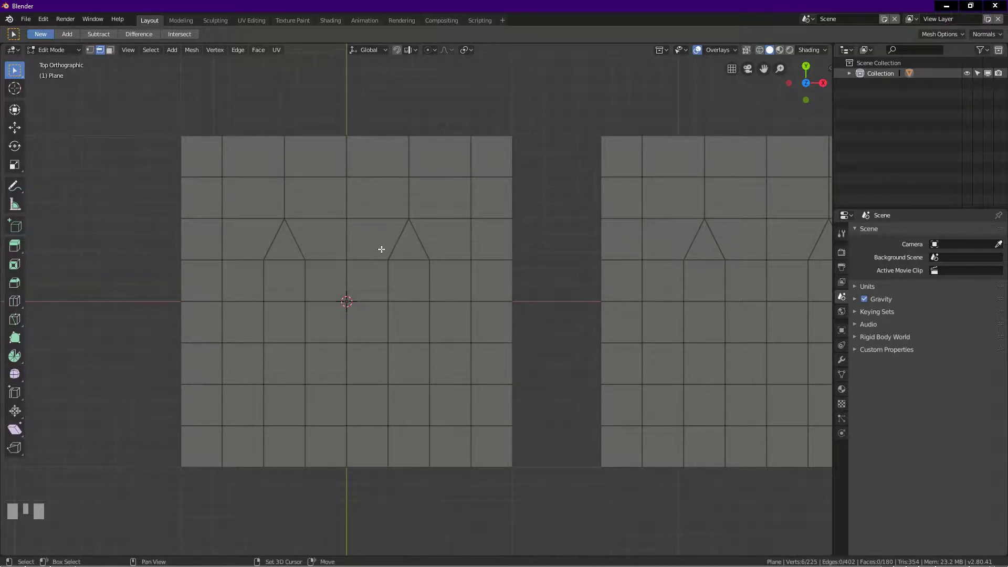
Step: Add a centred horizontal loop cut through the two faces between the pair of triangles
scroll(379, 248, "up", 1)
middle_click_drag(379, 248, 412, 248, "shift")
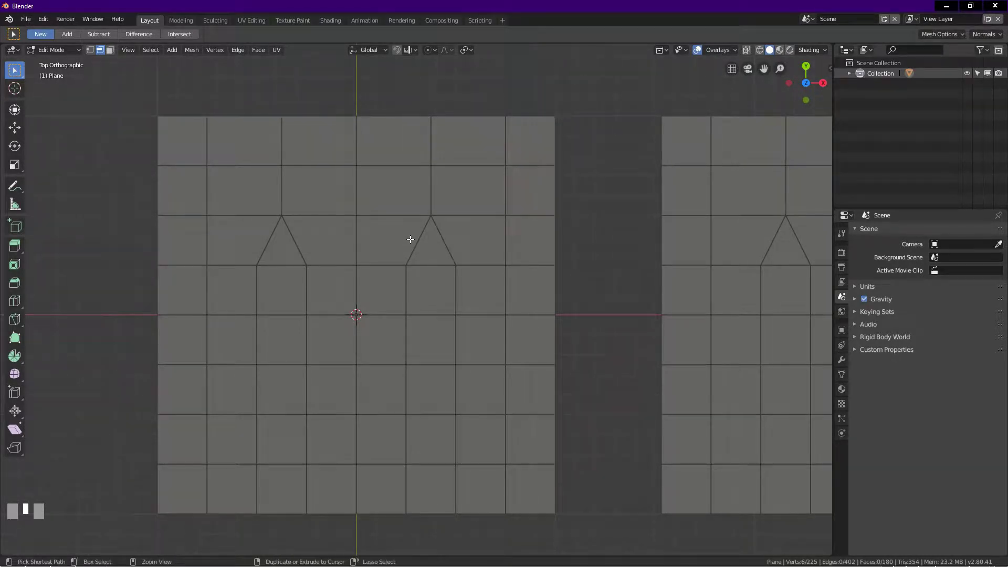
key("ctrl+r")
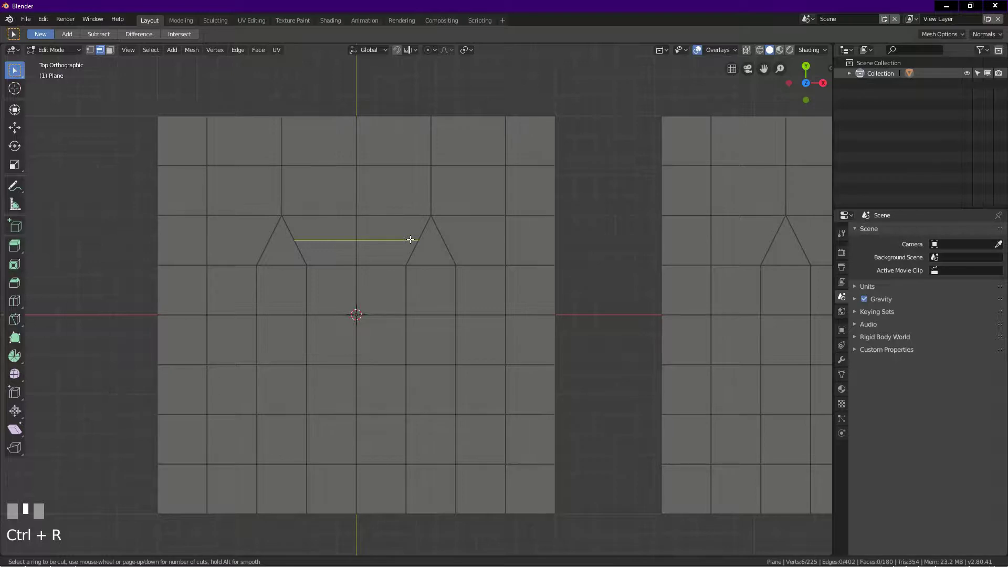
left_click(410, 239)
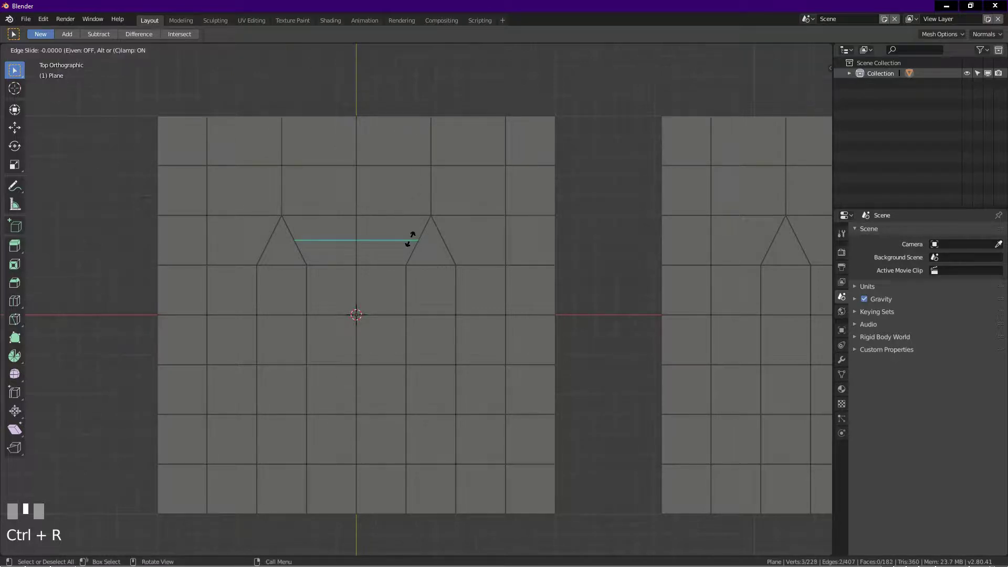
right_click(411, 239)
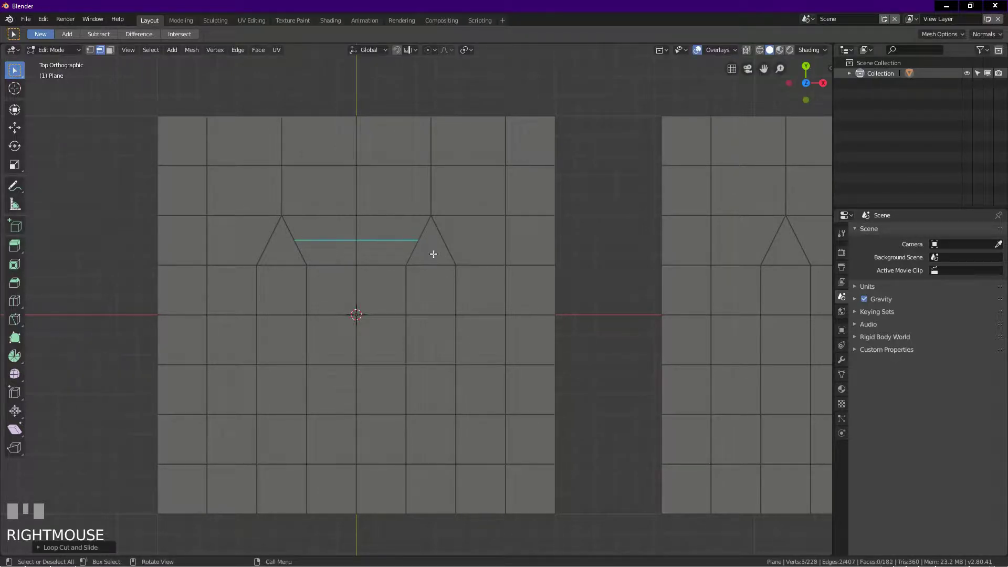
Step: Vertex-slide both end vertices of the loop cut inward by about 0.4 towards its middle vertex, then clear the selection
left_click(92, 50)
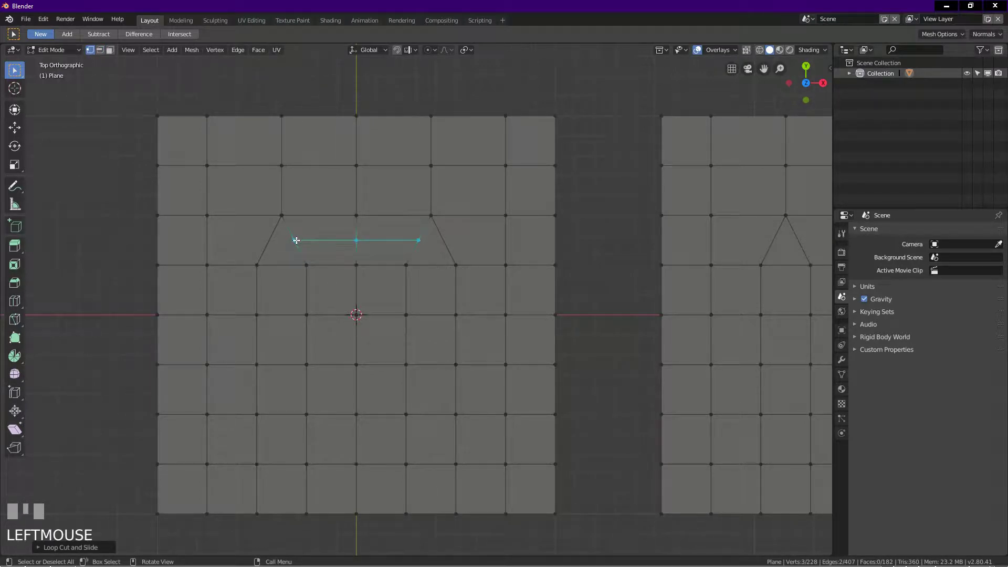
left_click(295, 240)
key("g")
key("g")
left_click(316, 240)
left_click(418, 241)
key("g")
key("g")
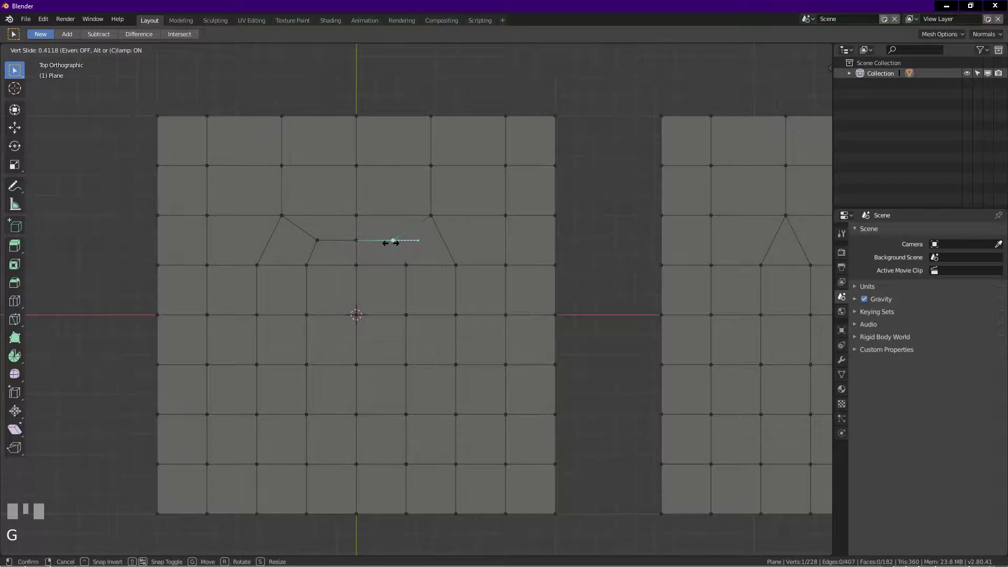
left_click(394, 241)
left_click(588, 294)
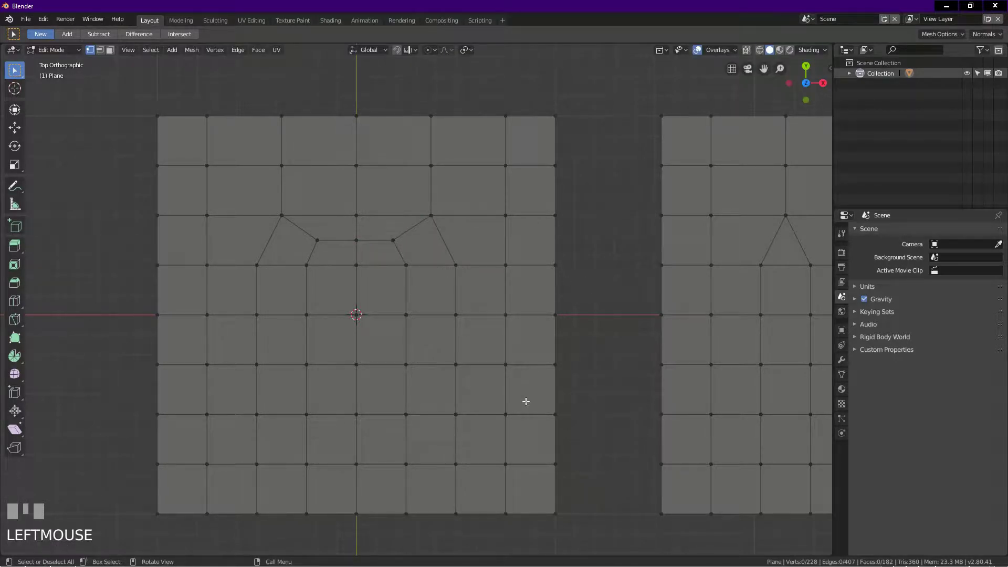
Step: Triangulate the two faces between the pair of triangles on the second grid and clear the selection
middle_click_drag(614, 346, 175, 337, "shift")
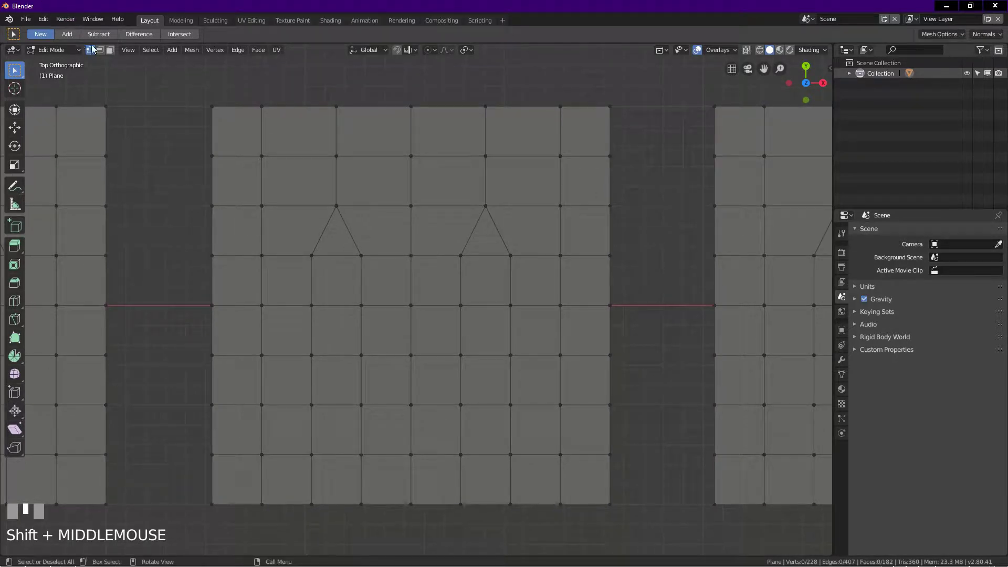
left_click(110, 50)
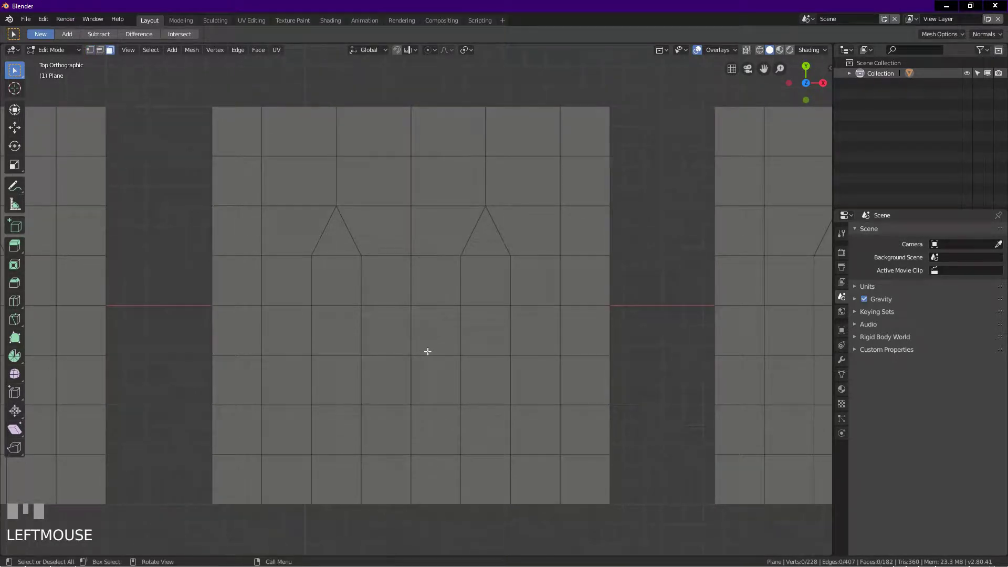
left_click(395, 238)
left_click(450, 238, "shift")
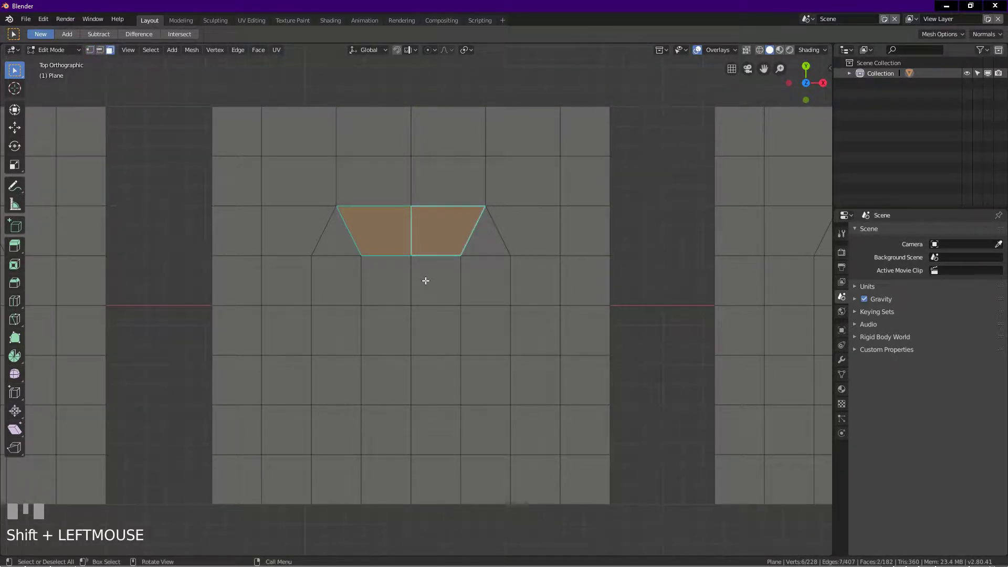
key("ctrl+t")
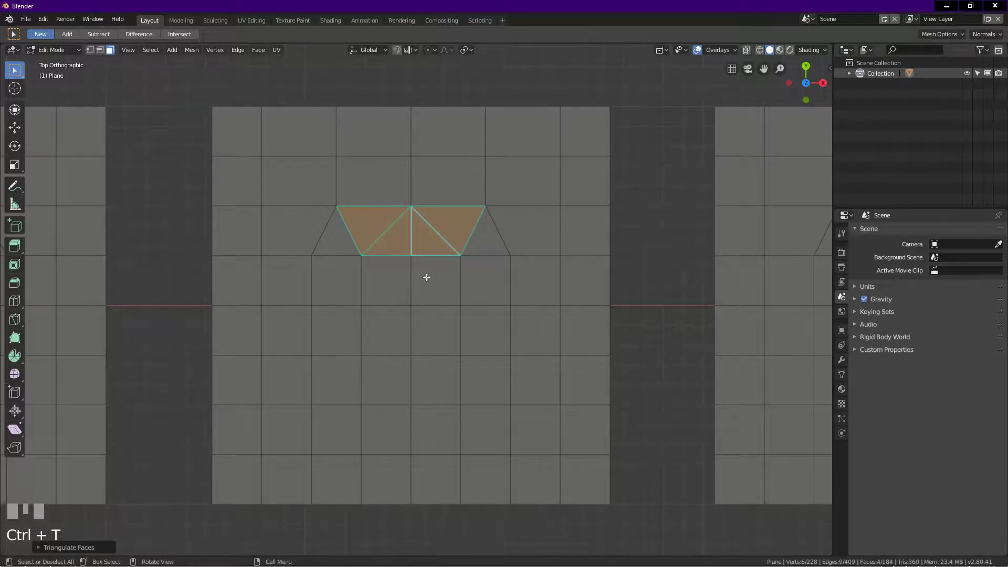
left_click(145, 141)
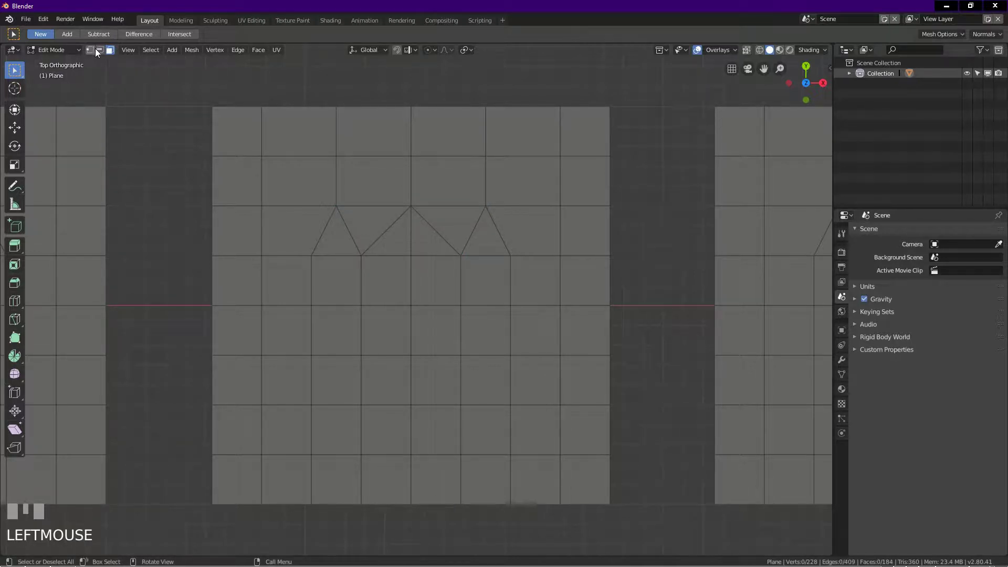
Step: Dissolve the inner edge of each original triangle and the vertical edge between the two diagonals on the second grid
left_click(99, 50)
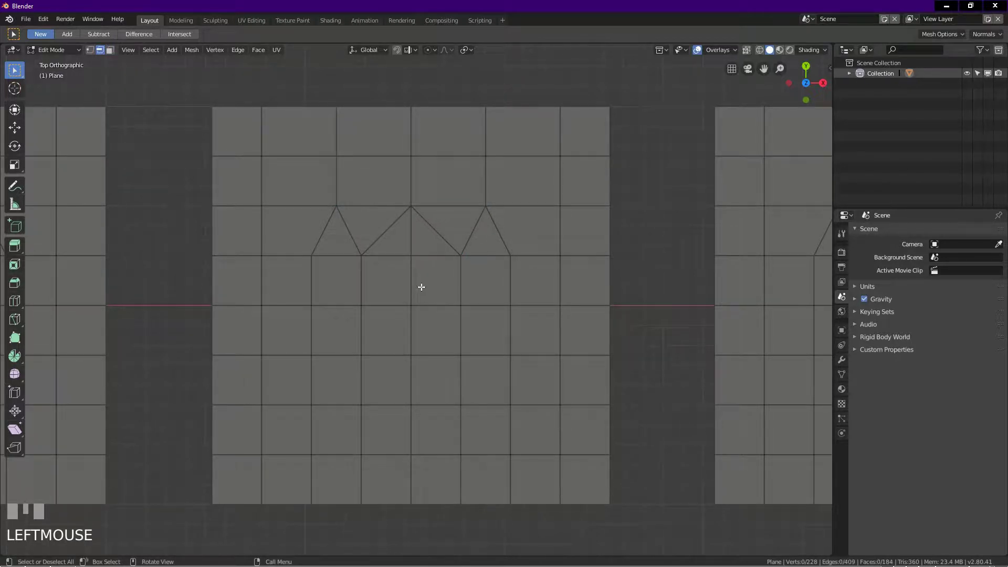
left_click(349, 234)
left_click(411, 231, "shift")
left_click(479, 219, "shift")
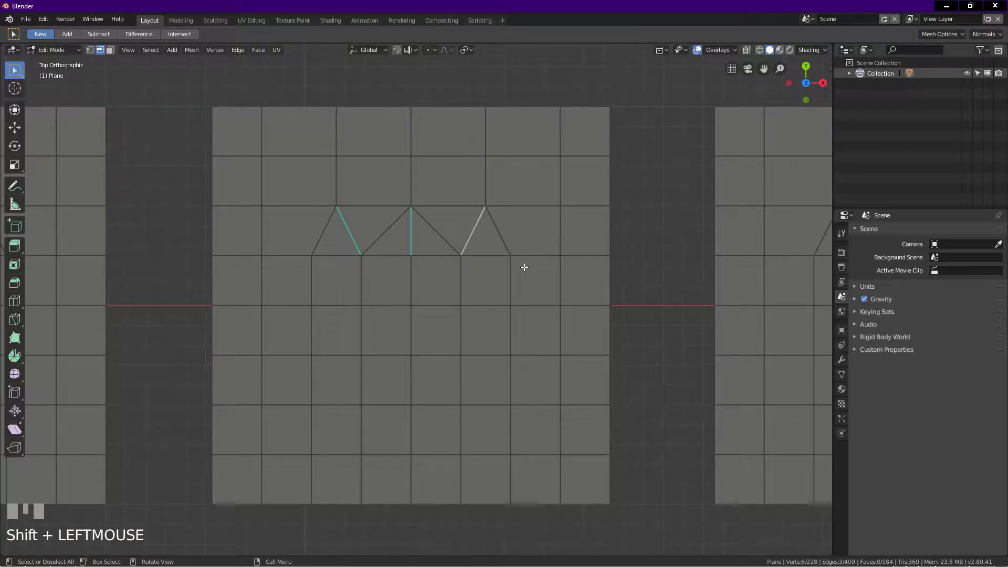
key("ctrl+x")
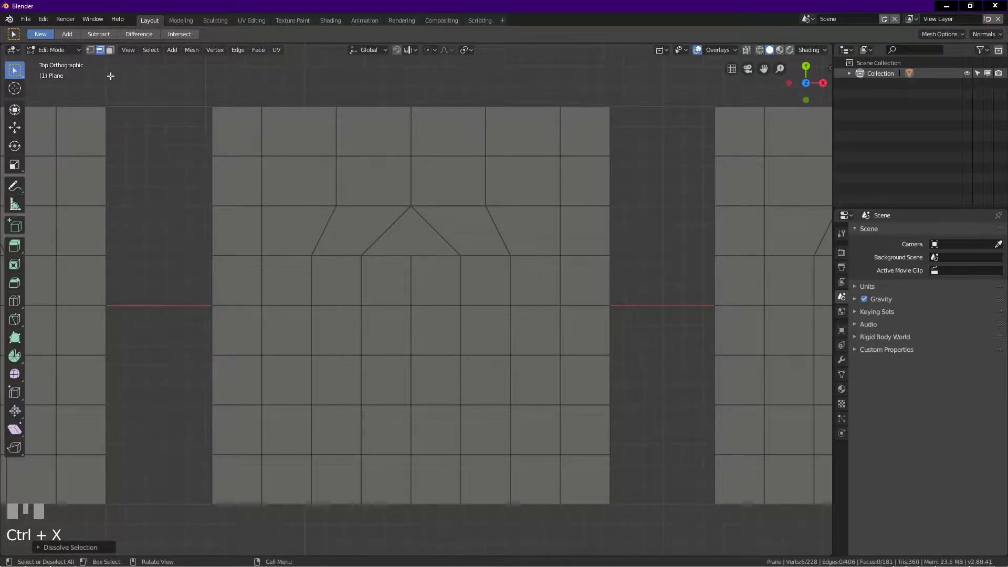
Step: Vertex-slide the middle vertex on the merged triangle's base slightly over halfway down its vertical edge, then clear the selection
left_click(91, 50)
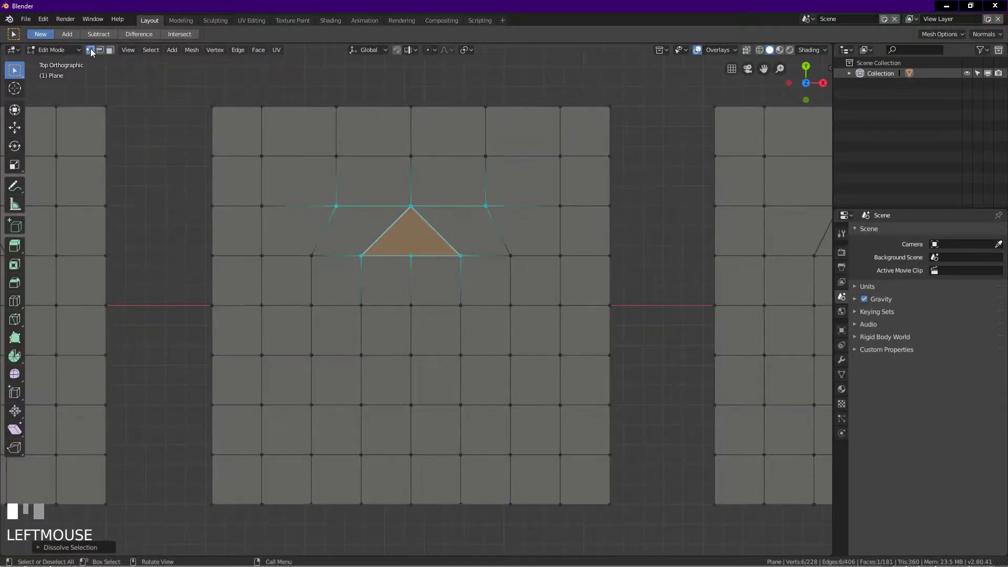
left_click(412, 257)
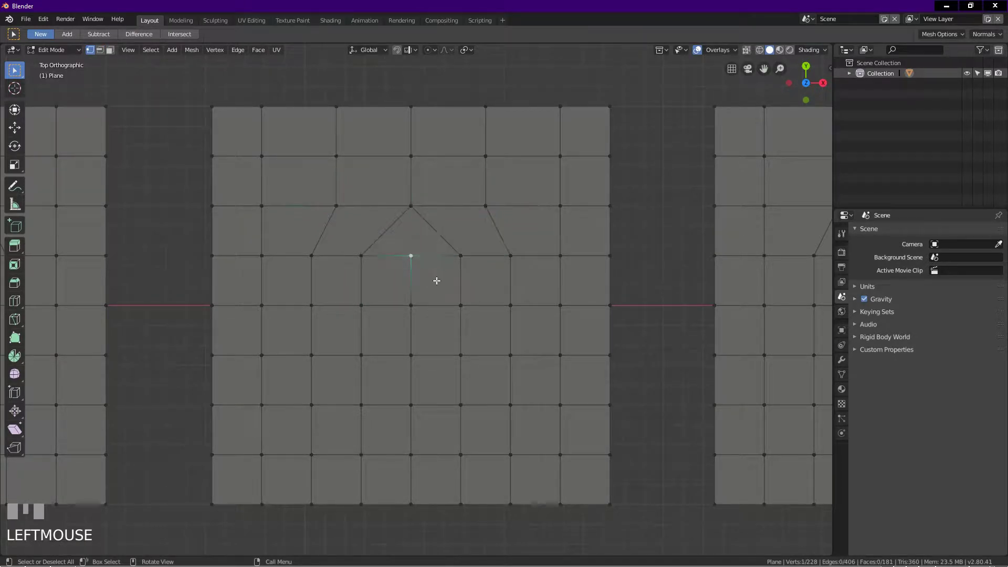
key("g")
key("g")
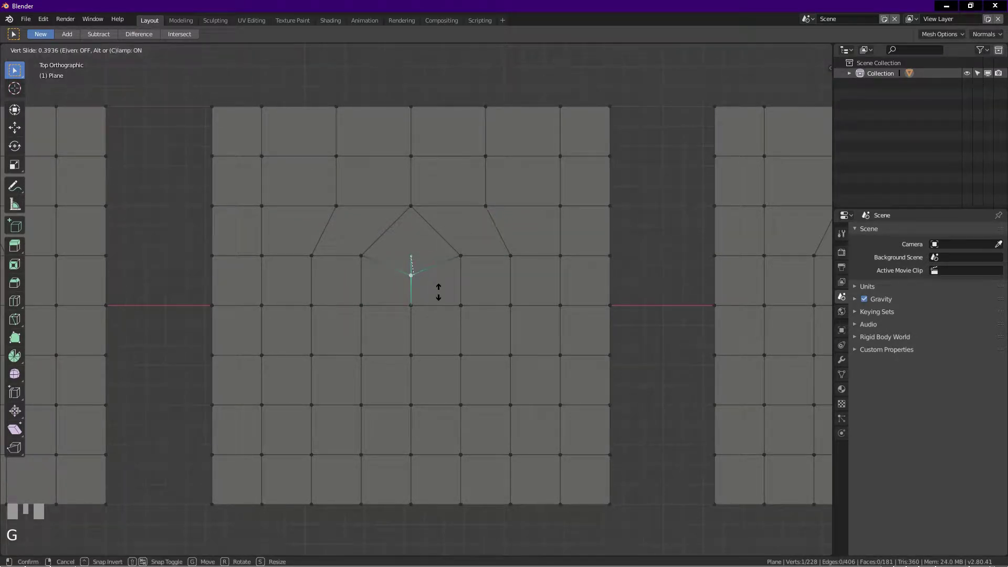
left_click(439, 301)
left_click(688, 325)
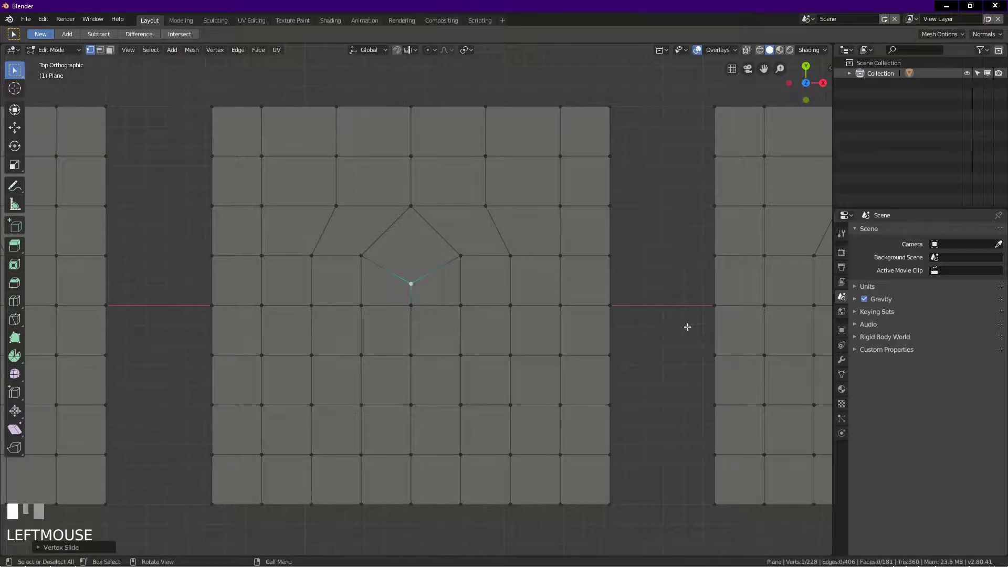
Step: Collapse the edge rings in the two columns below the triangles on the third grid
middle_click_drag(680, 339, 211, 336, "shift")
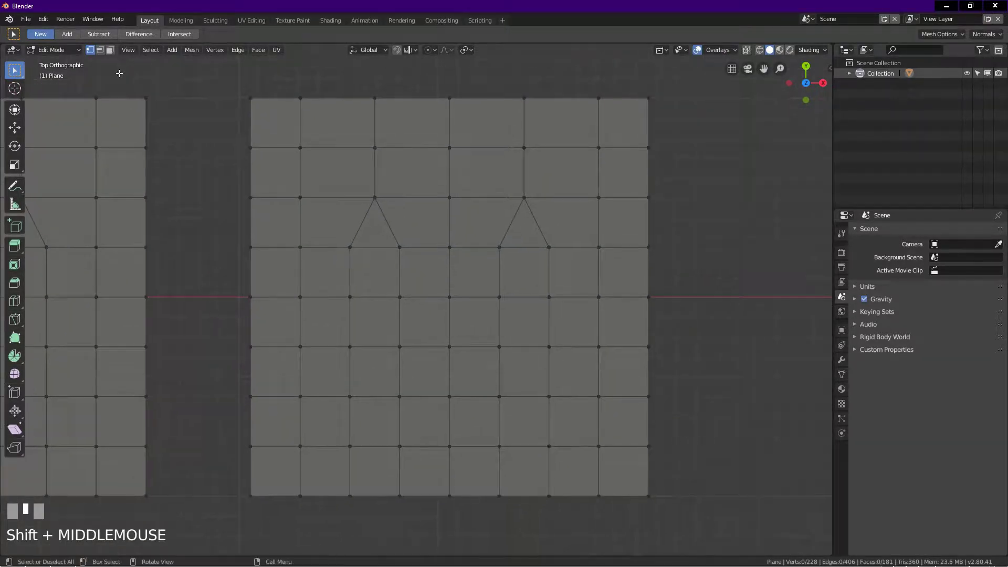
left_click(100, 50)
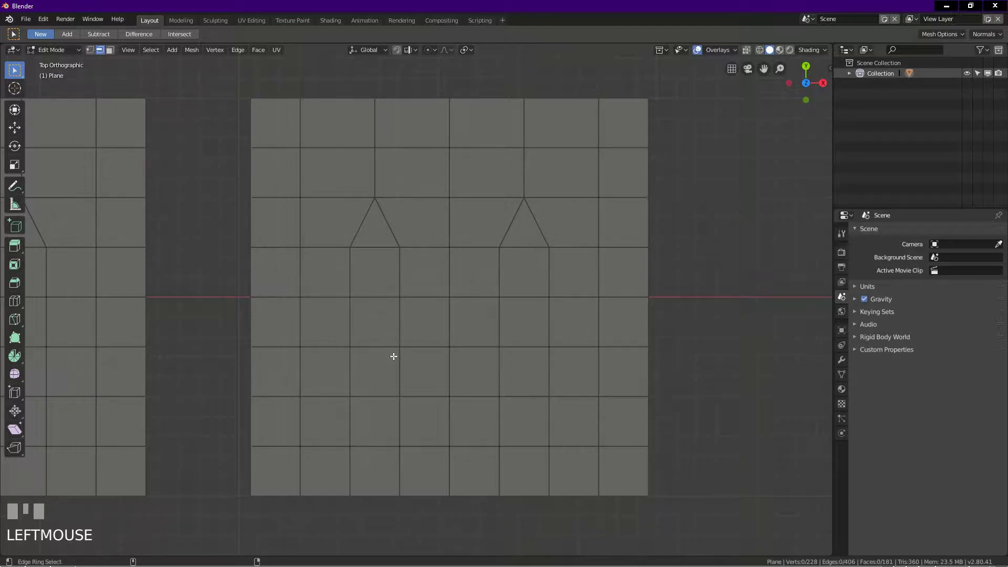
left_click(381, 301, "ctrl+alt")
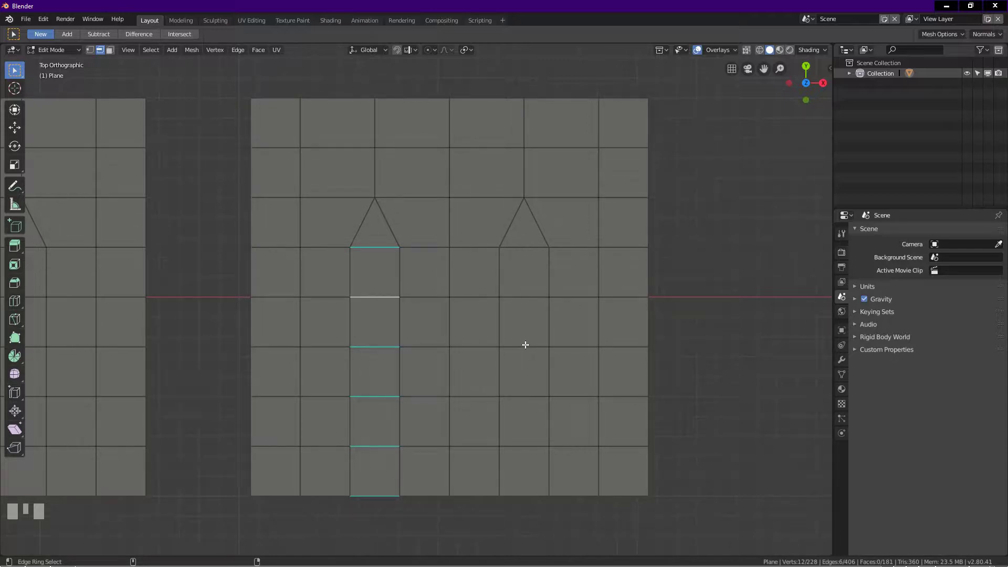
left_click(527, 297, "ctrl+alt+shift")
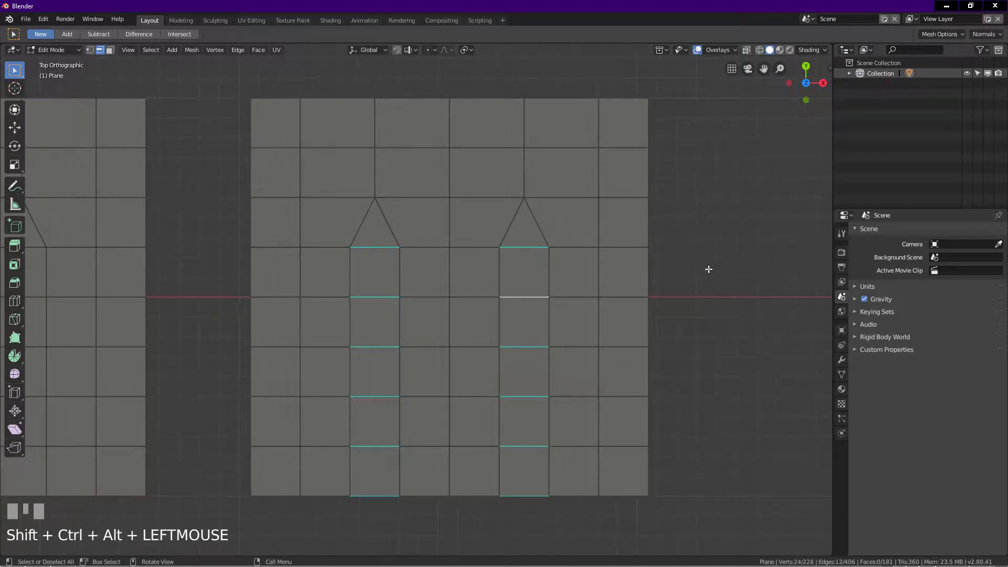
key("x")
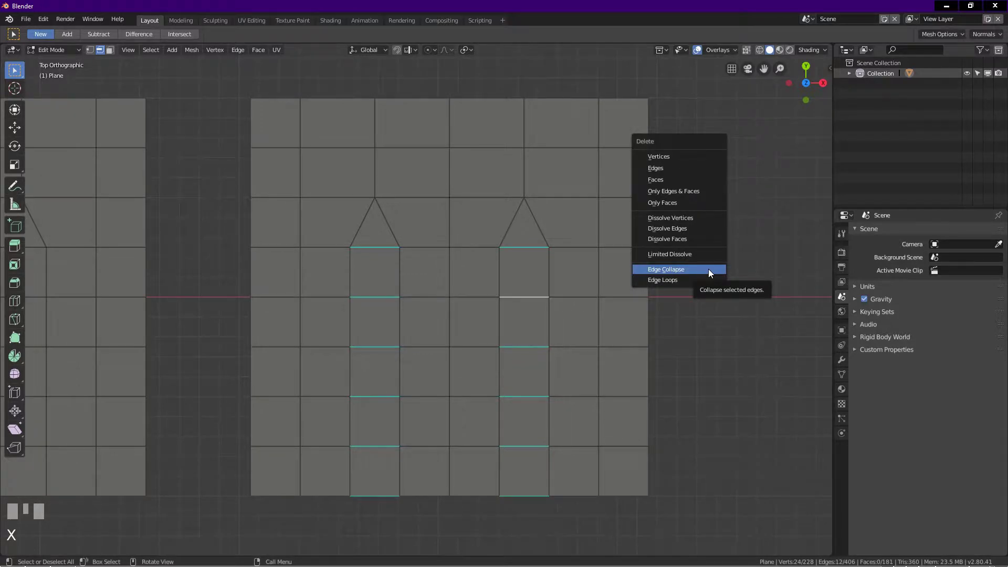
left_click(708, 269)
scroll(484, 335, "down", 6)
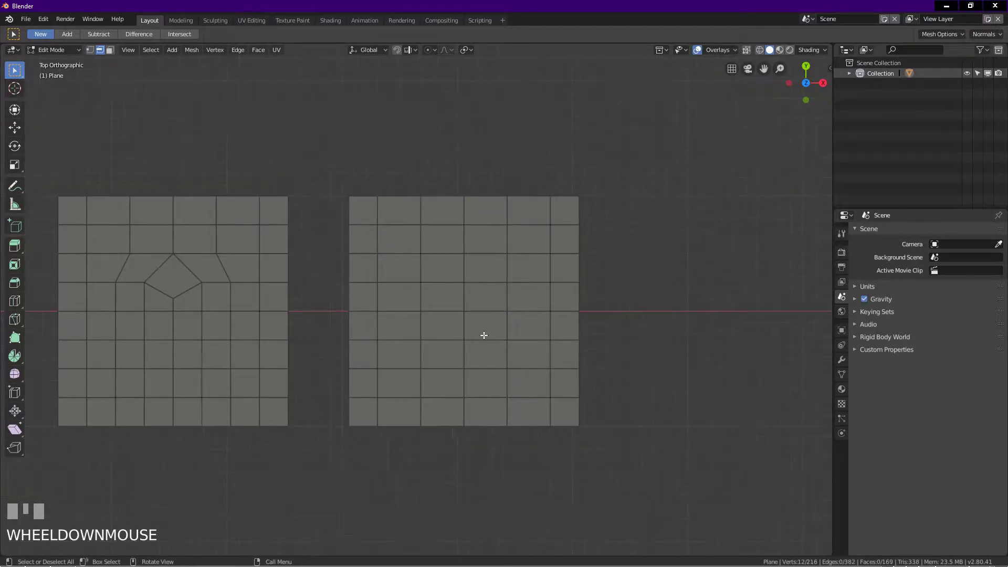
Step: Collapse the three outermost vertical edges at each end of the third face row on the grid at the origin
middle_click_drag(483, 335, 552, 305, "shift")
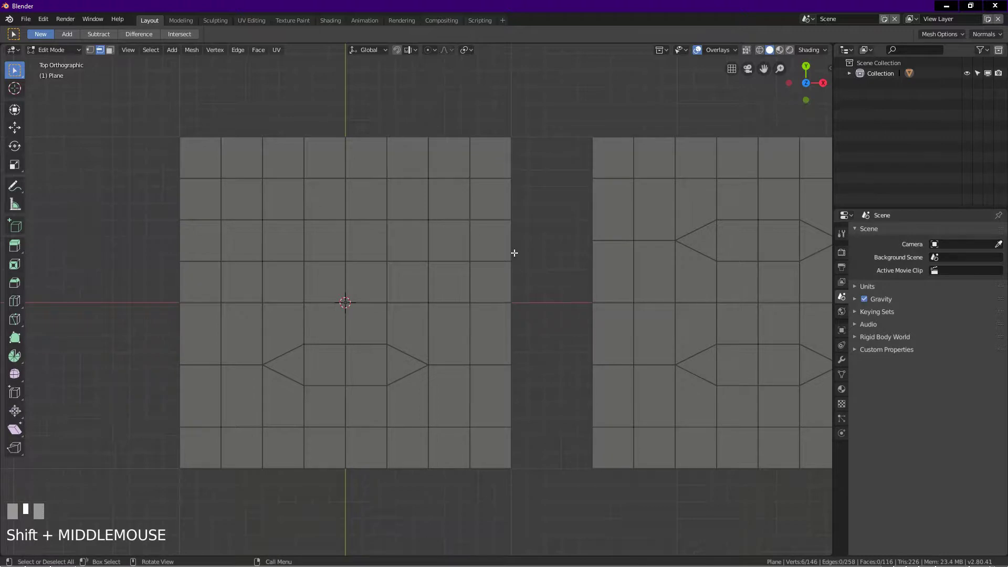
left_click(100, 49)
left_click(506, 238)
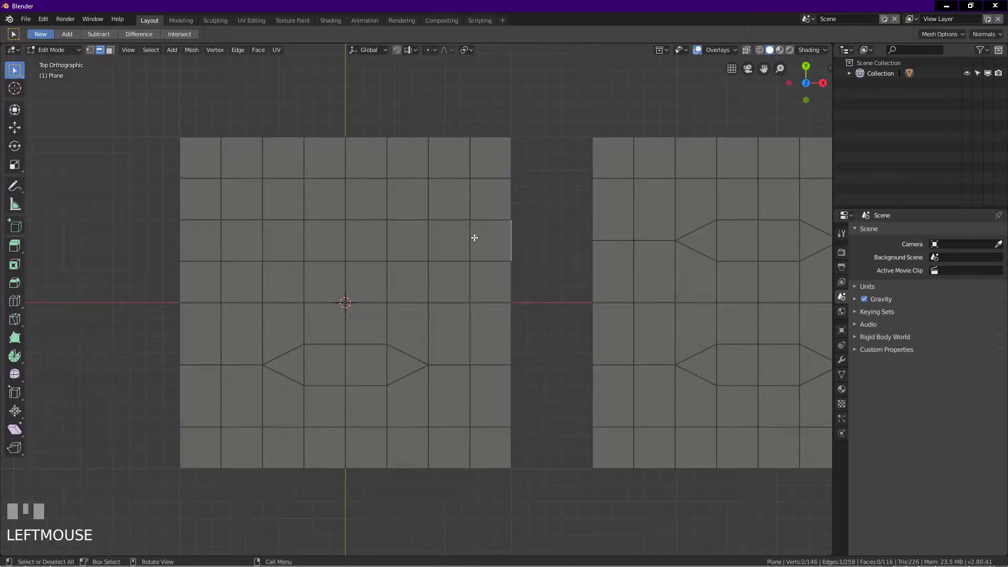
left_click(472, 237, "shift")
left_click(427, 237, "shift")
left_click(185, 240, "shift")
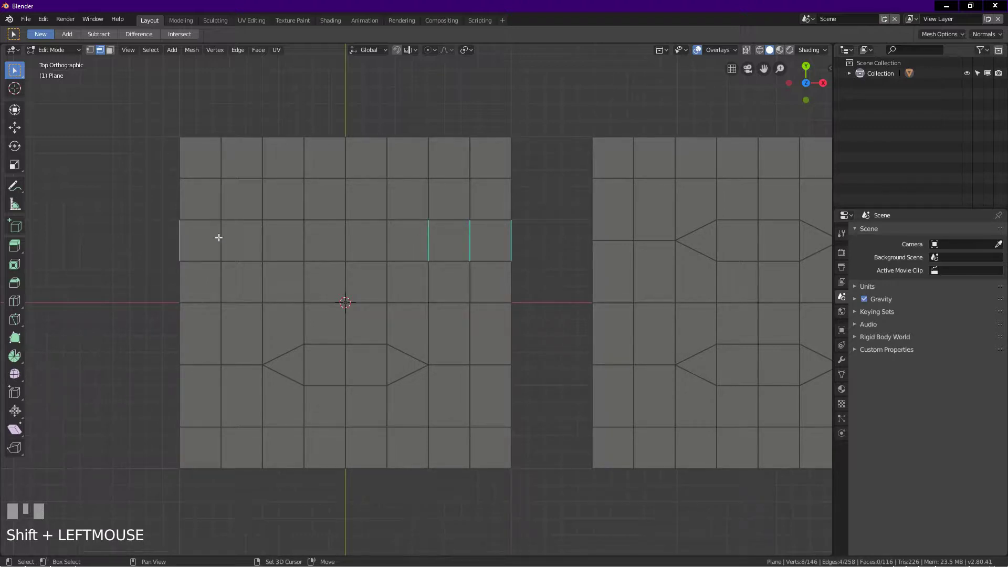
left_click(220, 238, "shift")
left_click(263, 239, "shift")
key("x")
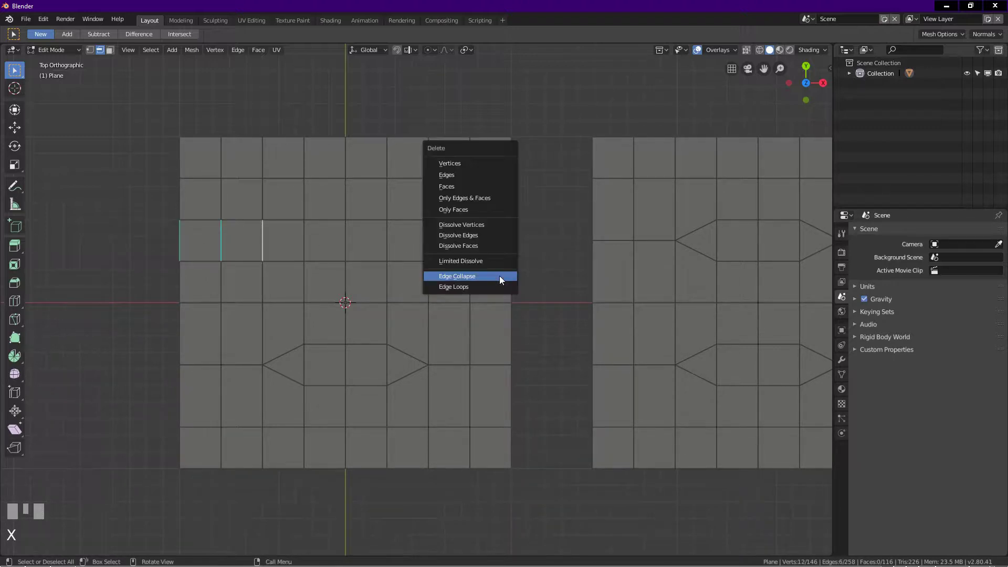
left_click(499, 276)
Step: Add a centred horizontal loop cut through the two faces between the upper pair of triangles on the grid at the origin
middle_click_drag(533, 286, 491, 279, "shift")
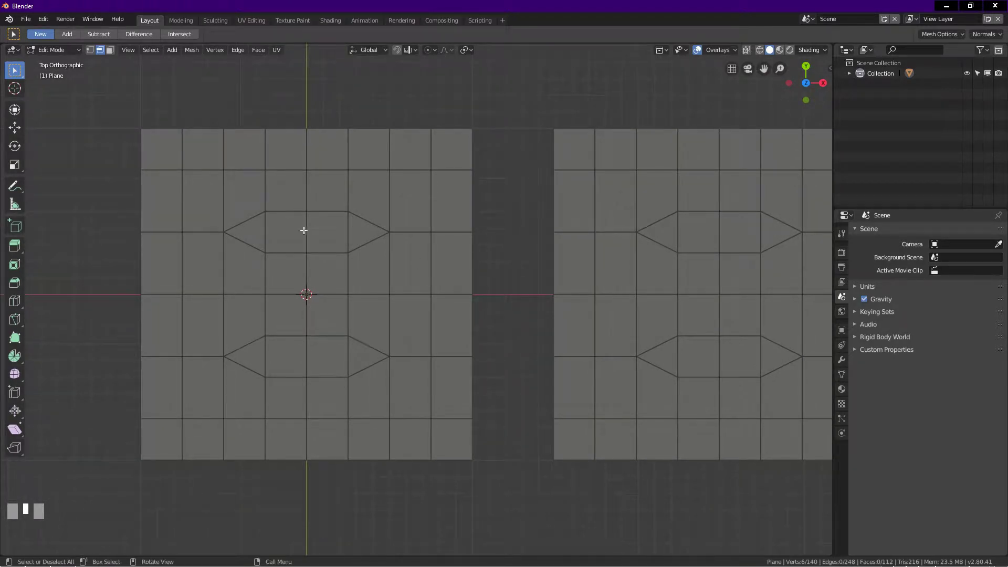
key("ctrl+r")
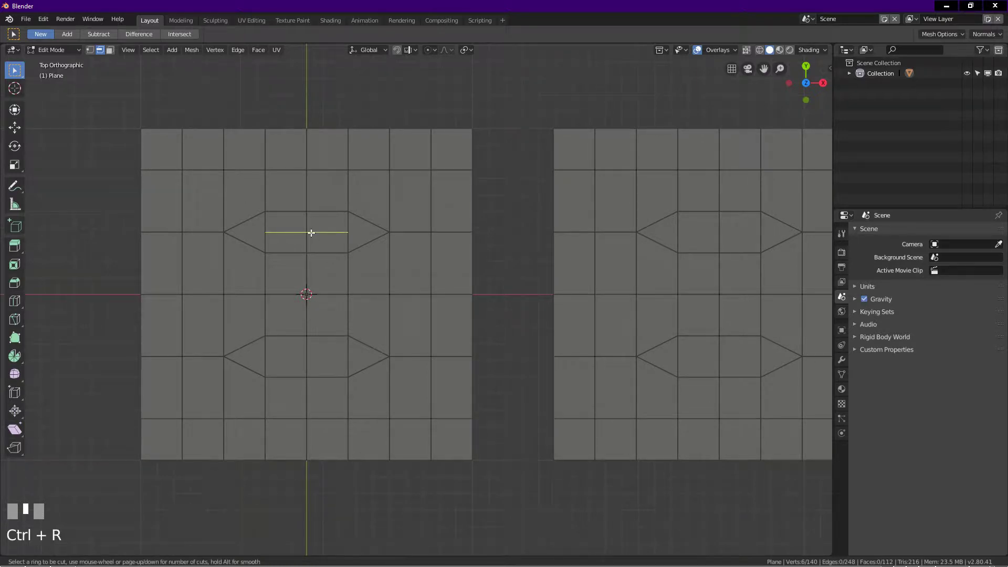
left_click(332, 232)
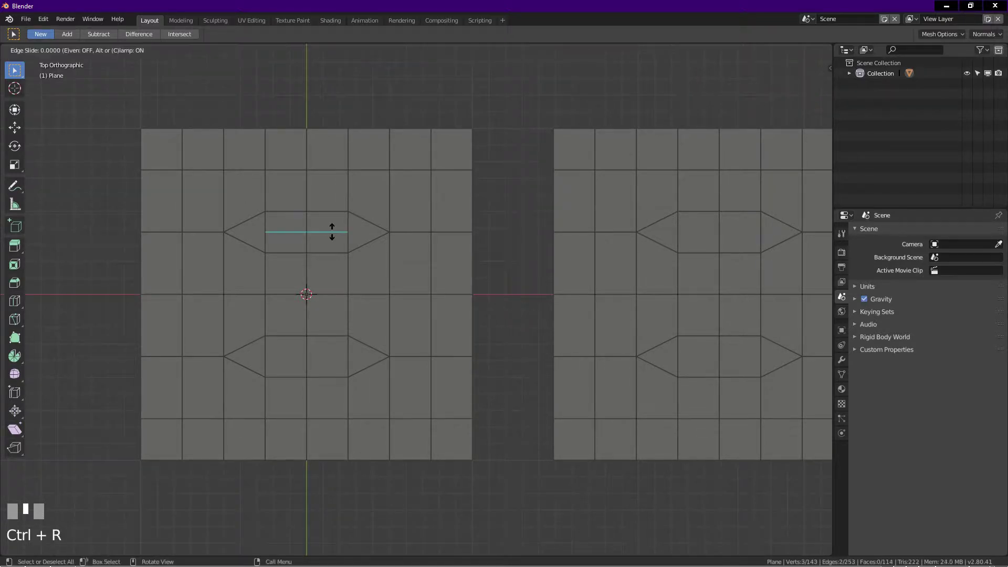
right_click(332, 232)
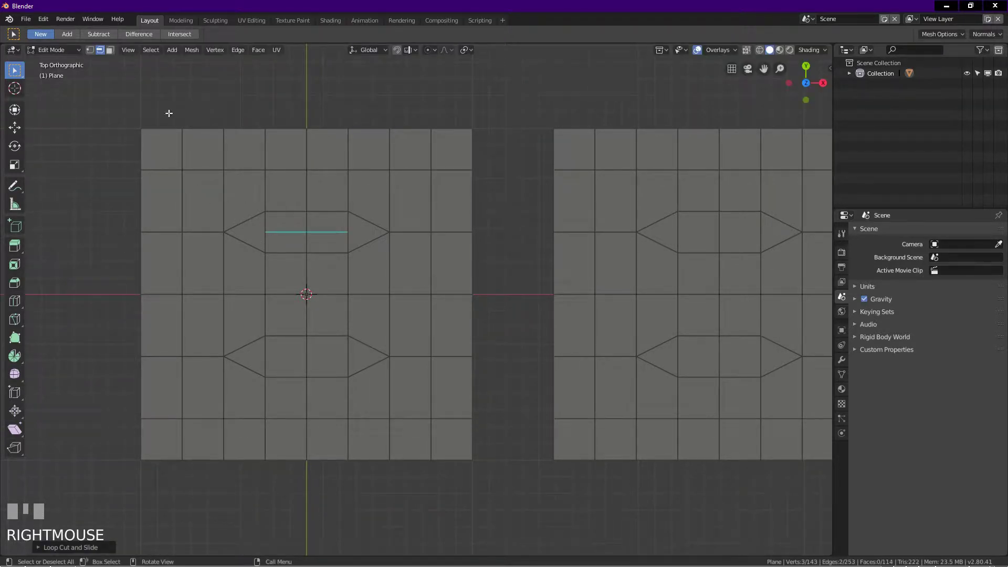
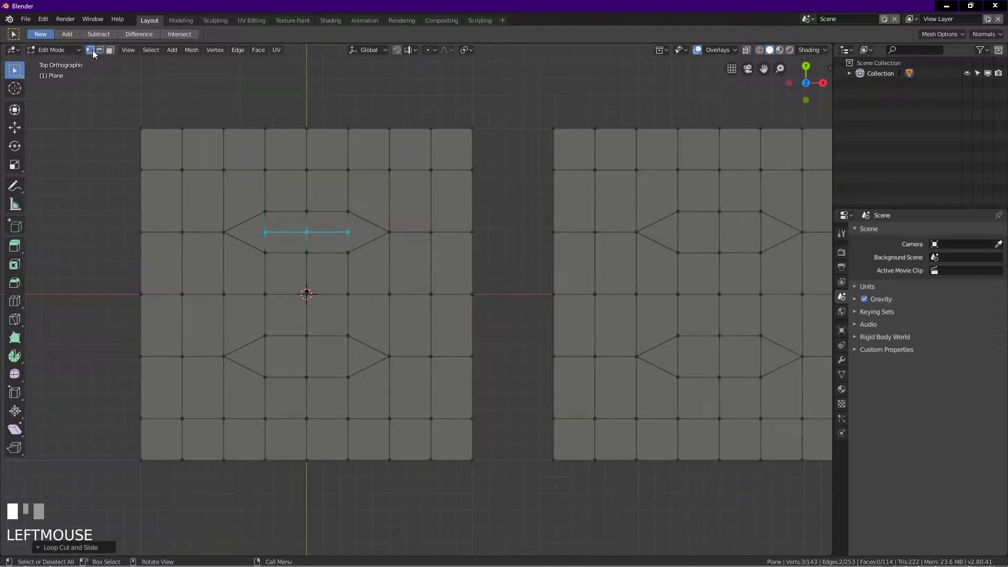
Step: Vertex-slide both end vertices of the upper loop cut inward by about 0.4 towards its middle vertex, then clear the selection
left_click(266, 232)
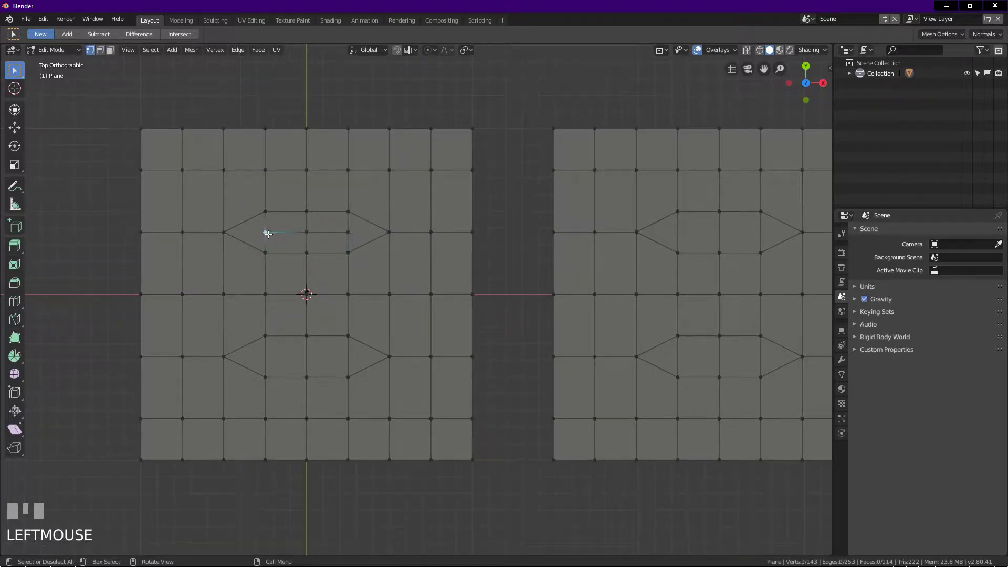
key("g")
key("g")
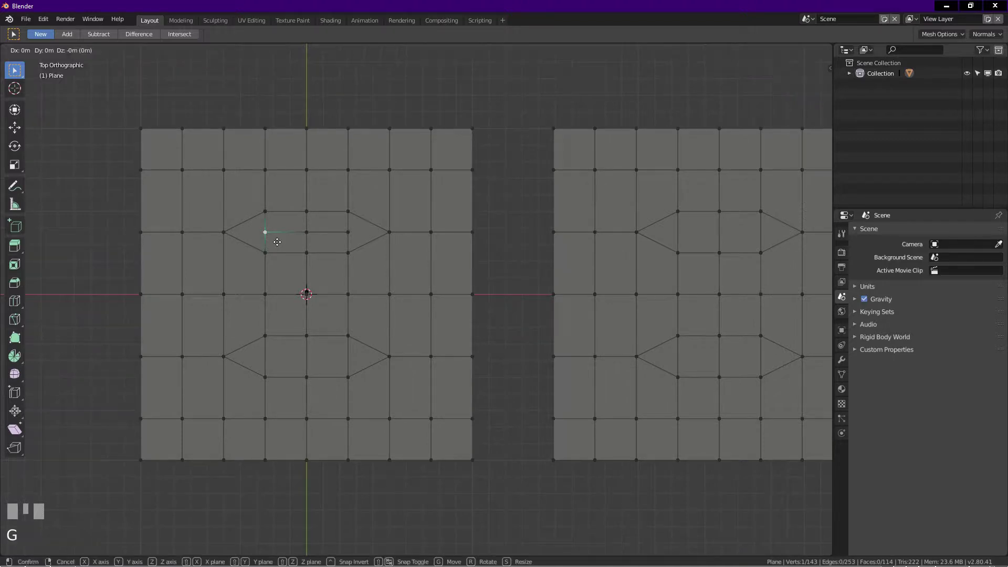
left_click(310, 241)
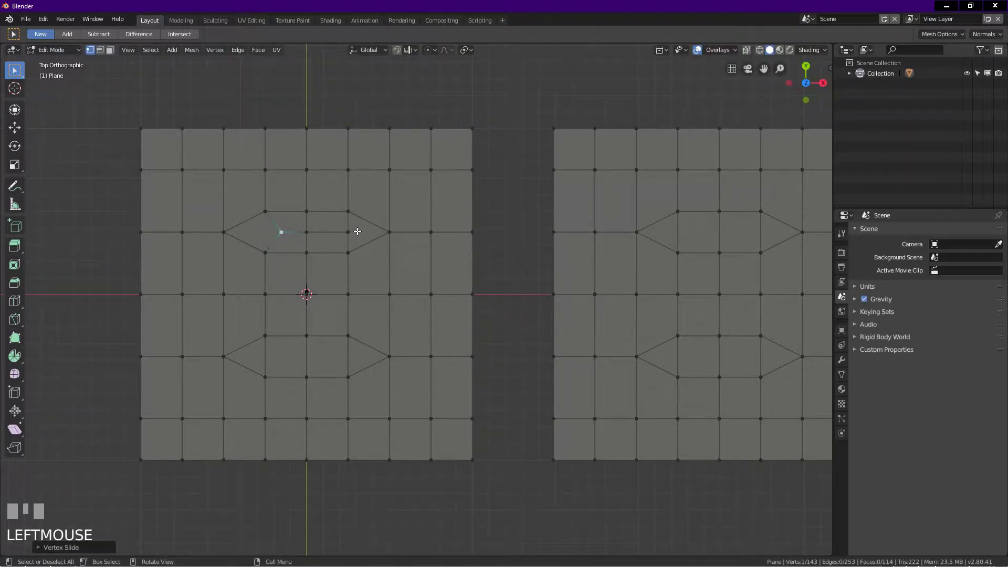
left_click(349, 232)
key("g")
key("g")
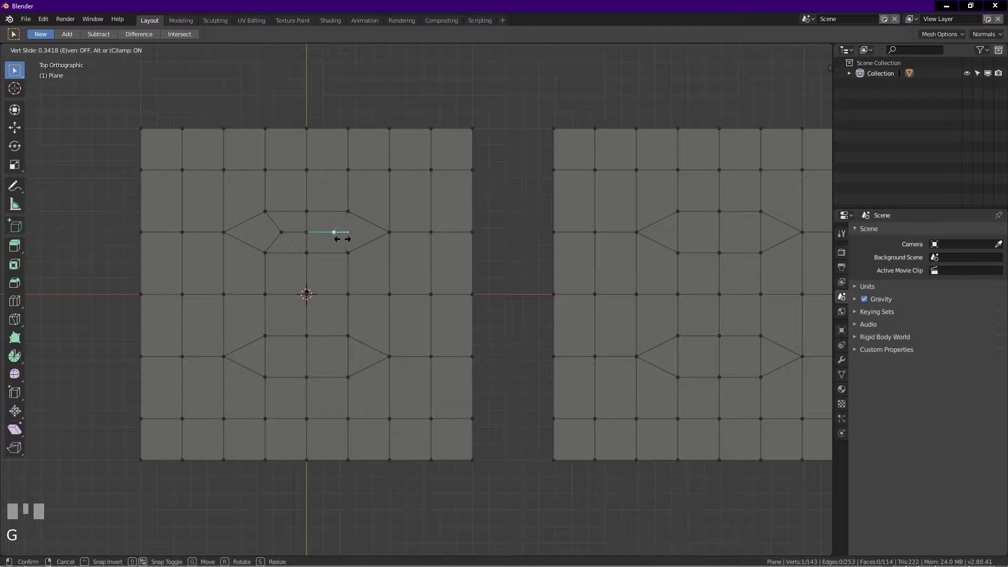
left_click(339, 239)
left_click(498, 301)
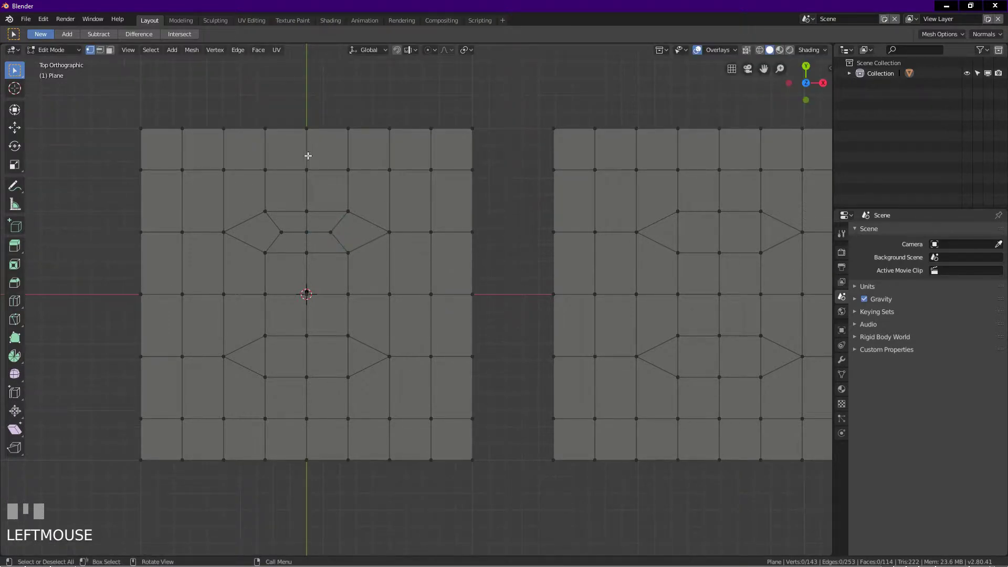
Step: Triangulate the two faces between the lower pair of triangles on the grid at the origin and clear the selection
left_click(109, 50)
left_click(289, 363)
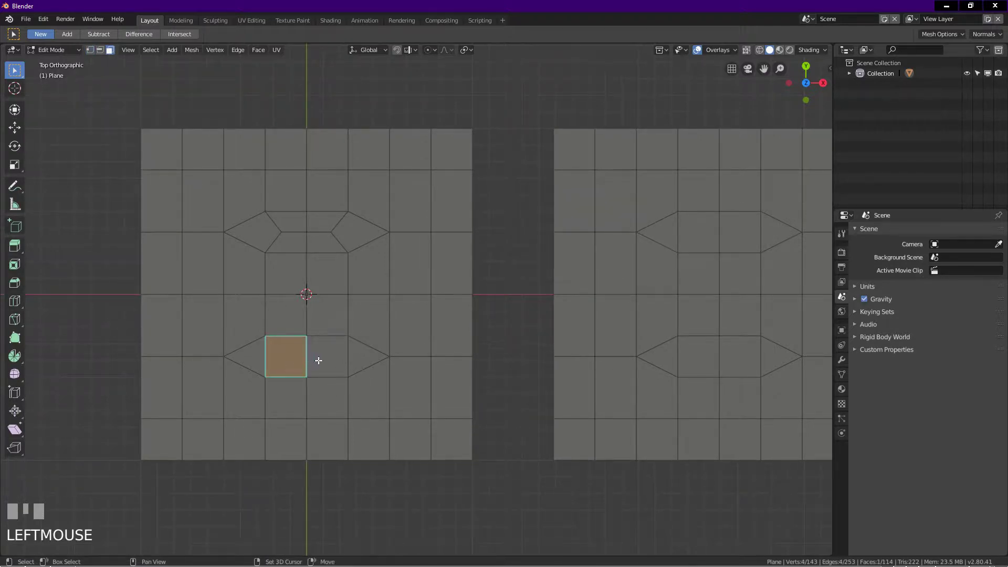
left_click(317, 360, "shift")
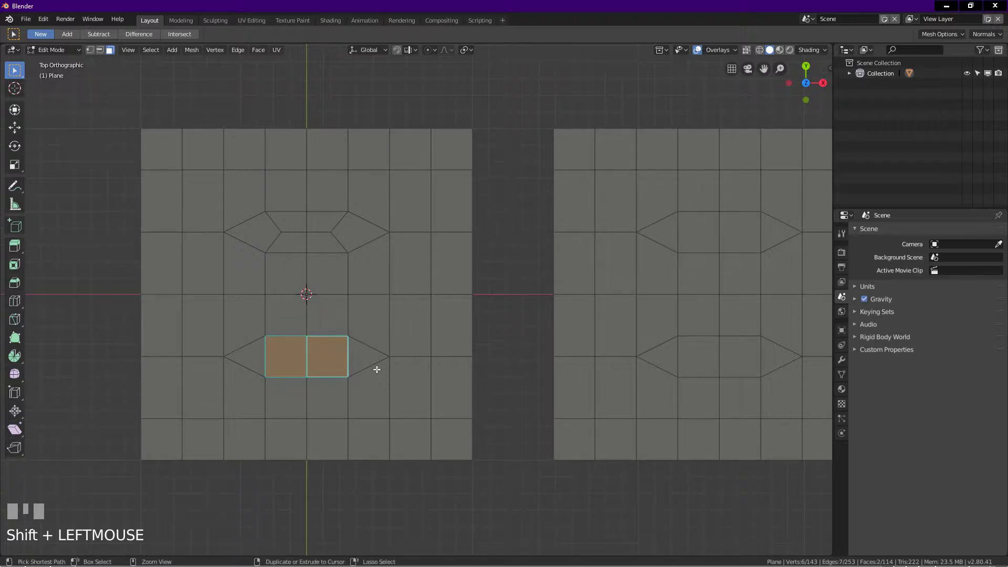
key("ctrl+t")
left_click(501, 366)
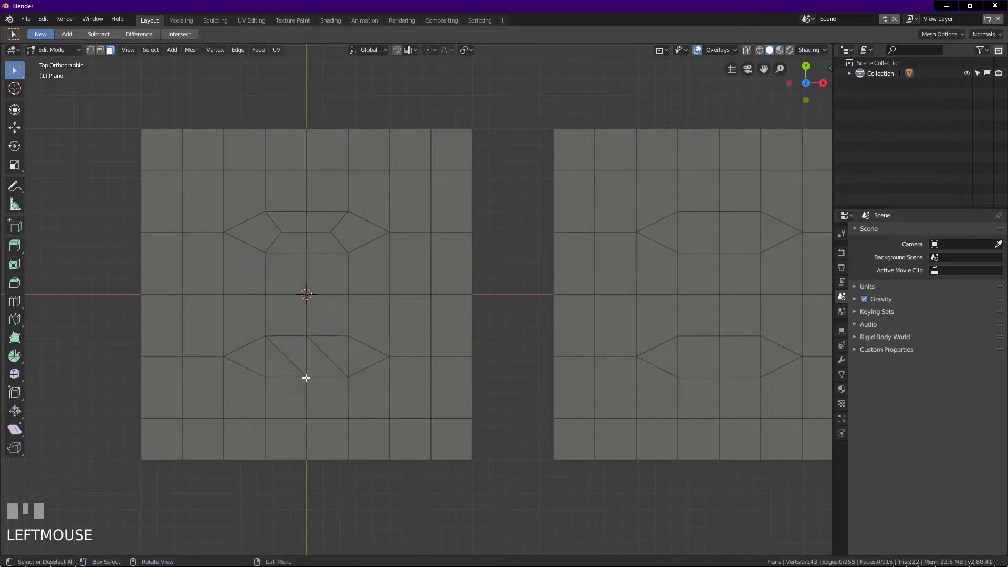
Step: Join the lower row's triangles pair by pair into three quads on the grid at the origin, then clear the selection
left_click(253, 356)
left_click(281, 365, "shift")
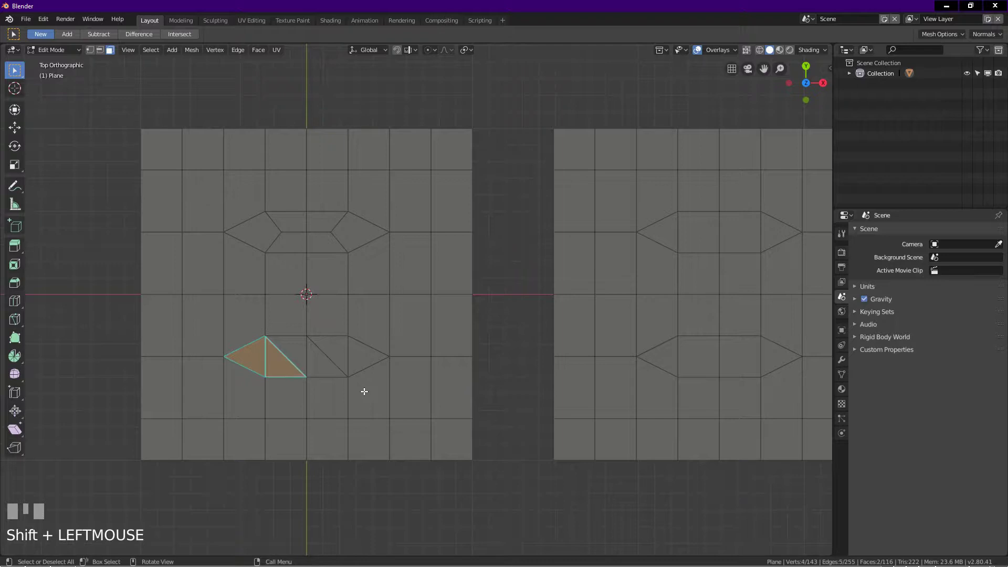
key("alt+j")
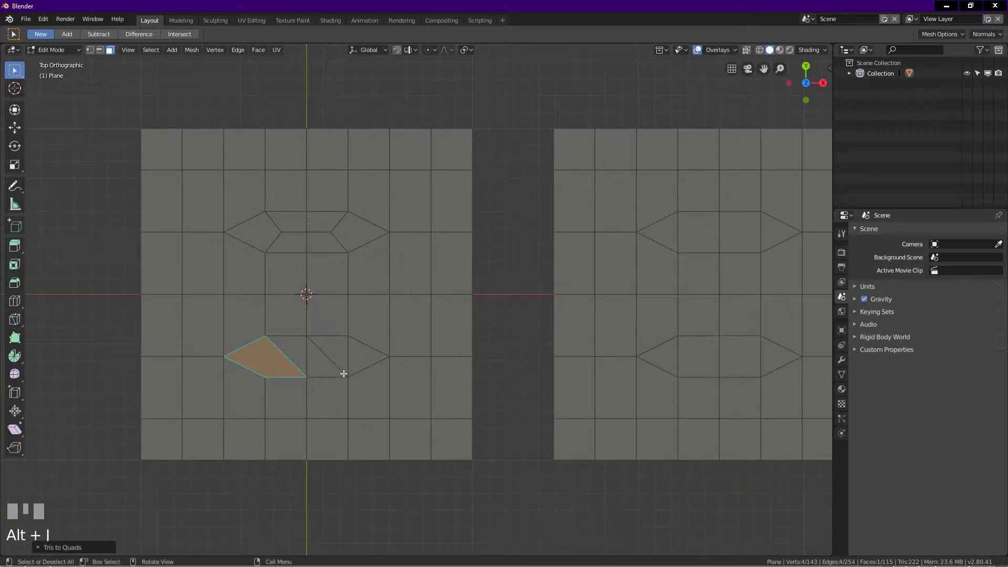
left_click(300, 347)
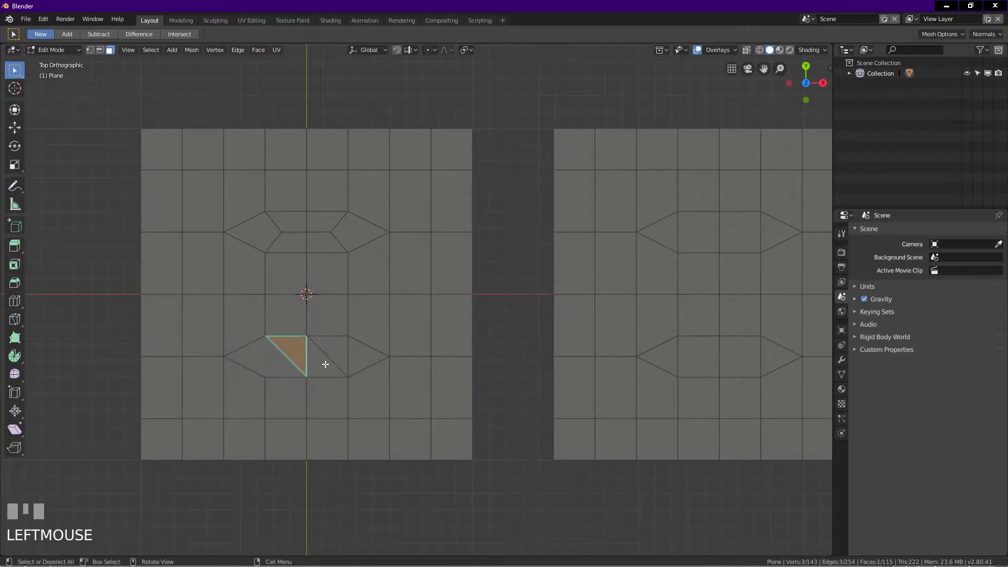
left_click(323, 362, "shift")
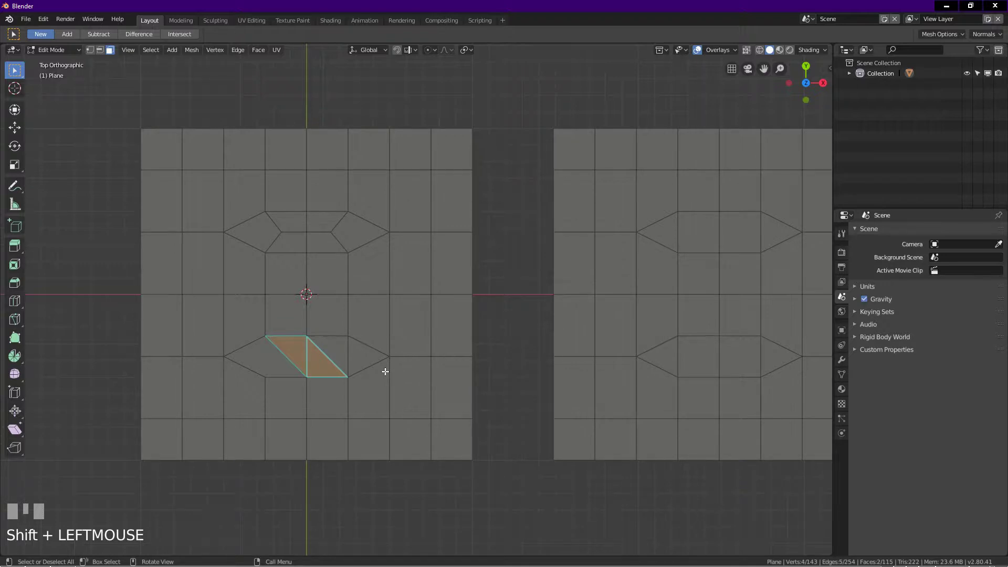
key("alt+j")
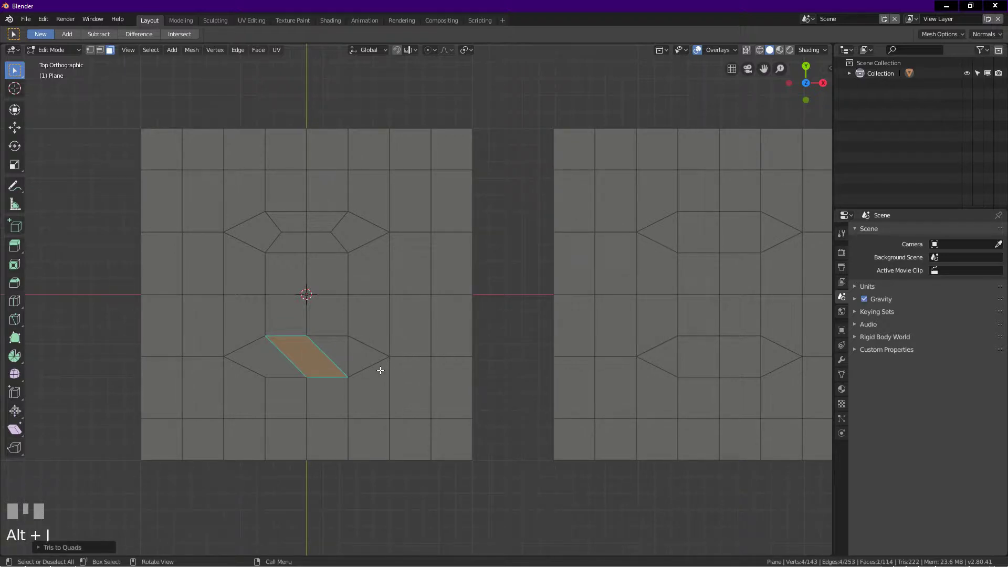
left_click(337, 350)
left_click(376, 356, "shift")
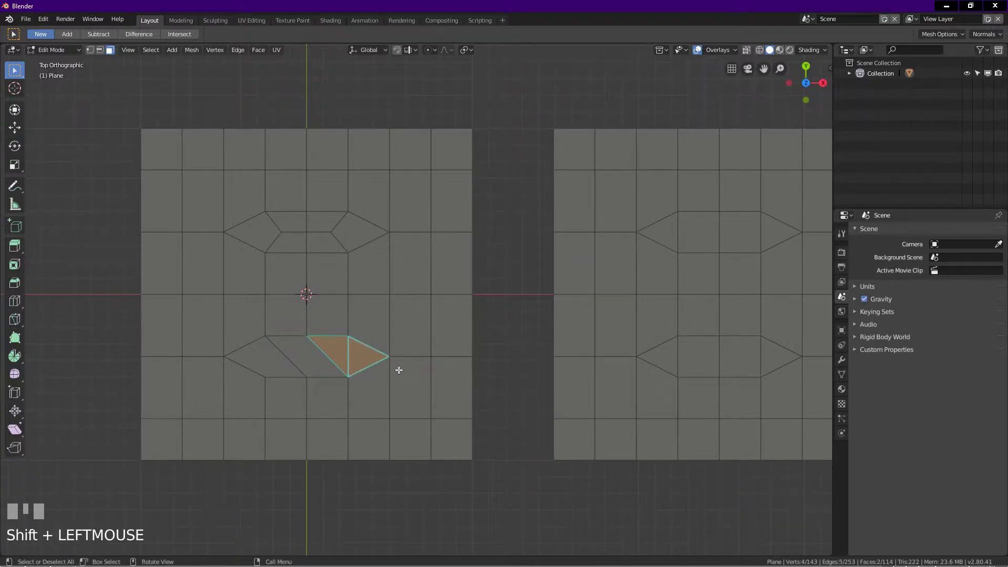
key("alt+j")
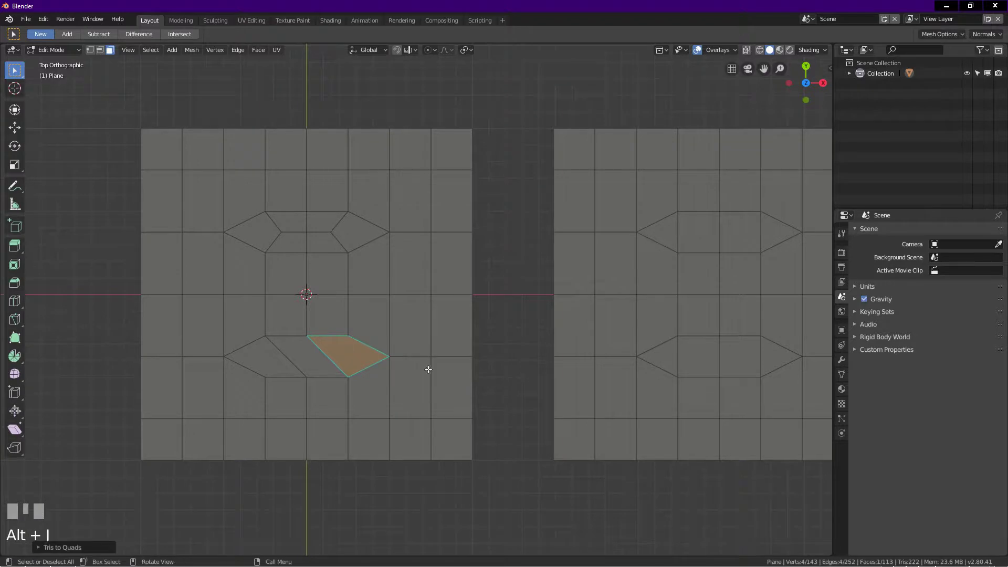
left_click(508, 375)
Step: Collapse the three vertical edges between and including the bases of the upper pair of triangles on the neighbouring grid
middle_click_drag(553, 372, 218, 367, "shift")
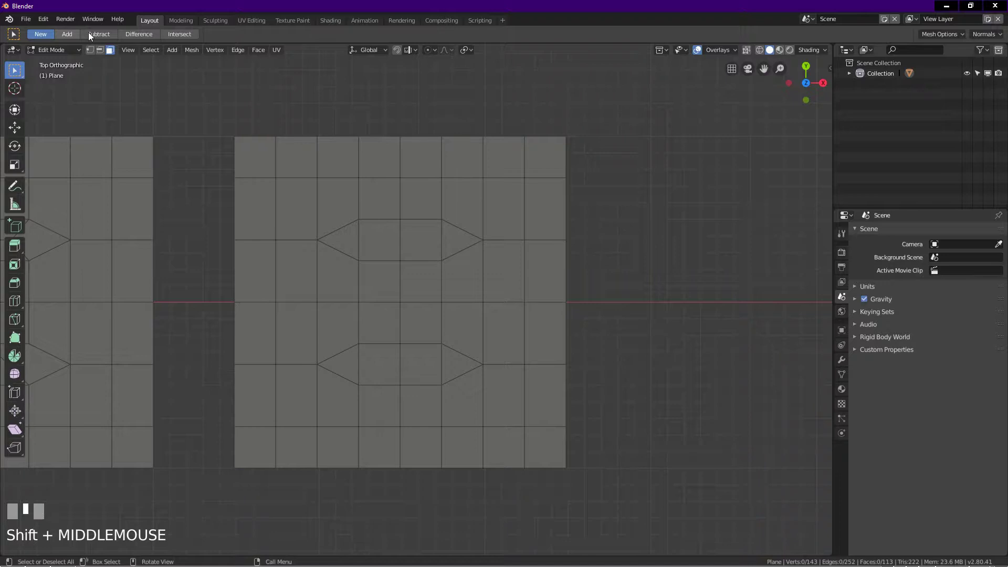
left_click(100, 50)
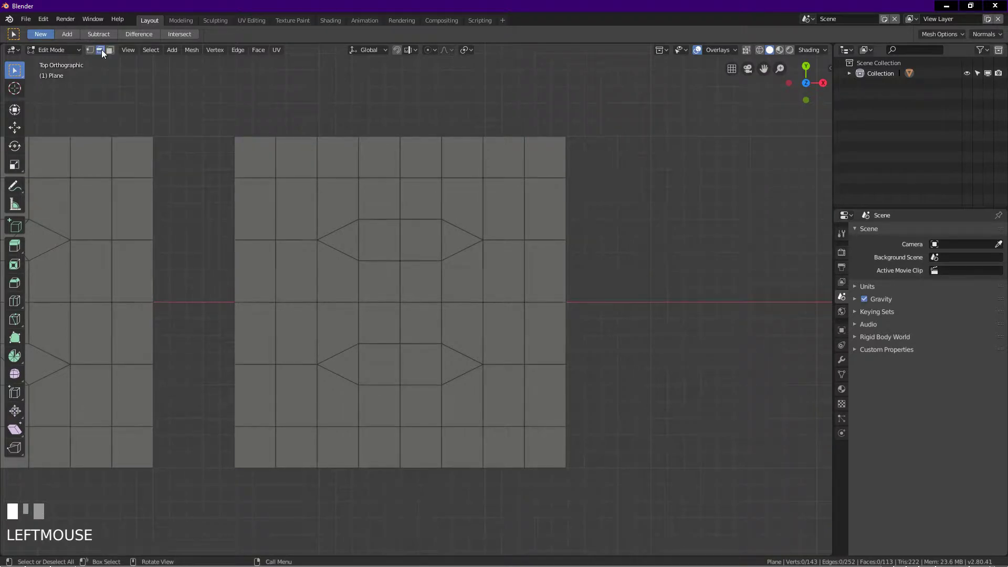
left_click(359, 235)
left_click(398, 238, "shift")
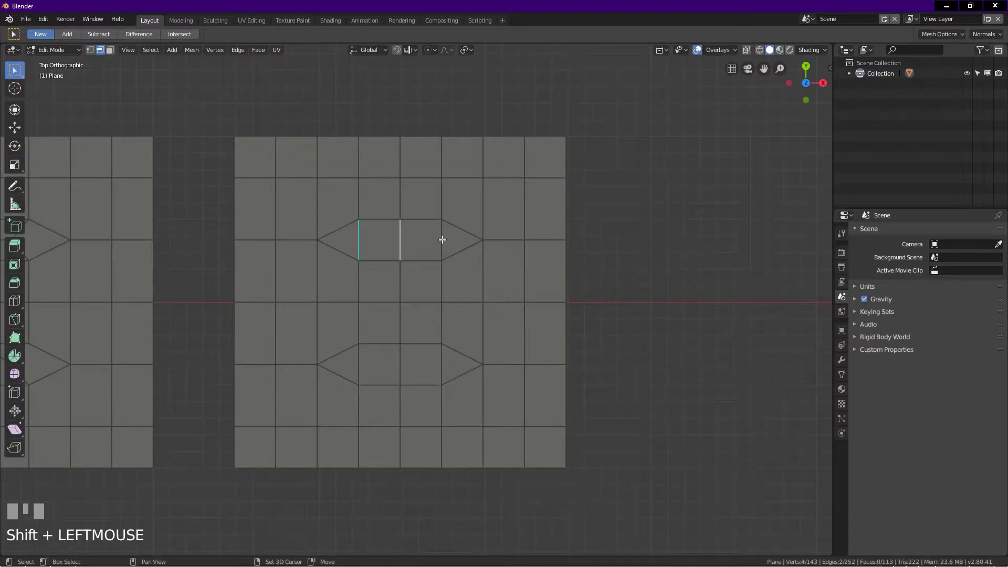
left_click(441, 238, "shift")
key("x")
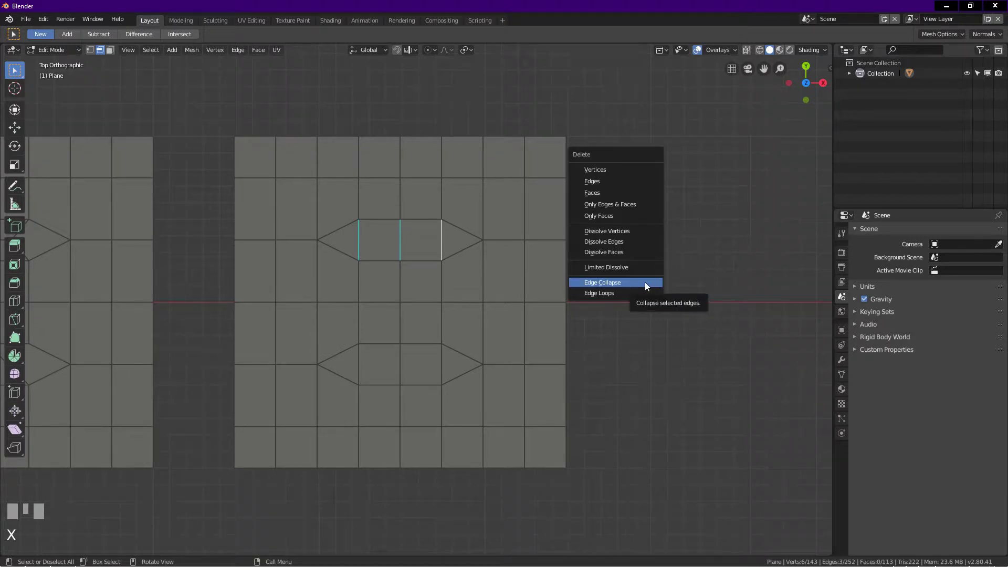
left_click(645, 282)
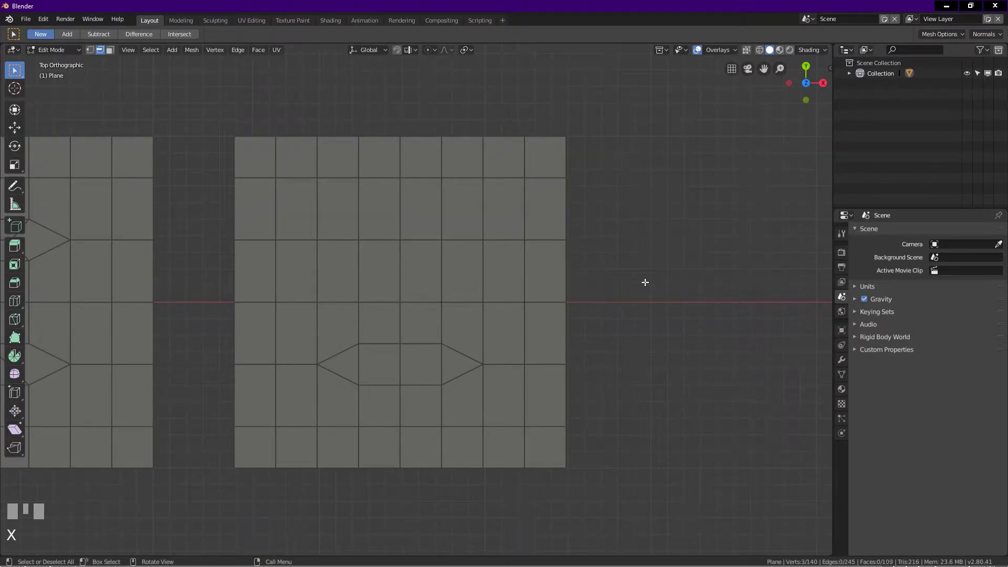
Step: Bevel the four horizontal edges running outward from the tips of the lower triangles, two on each side, with one segment
left_click(545, 363)
left_click(517, 364, "shift")
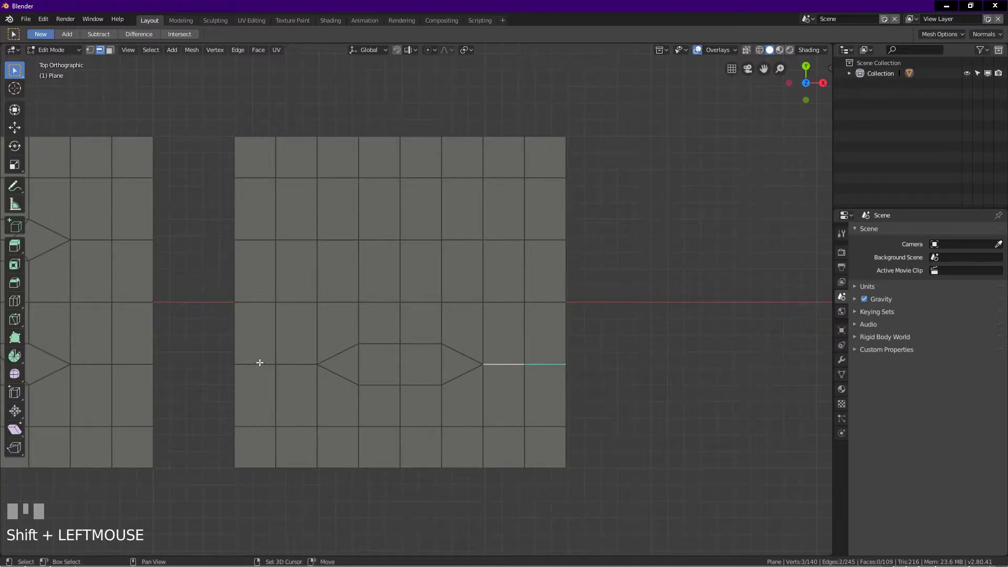
left_click(259, 363, "shift")
left_click(294, 363, "shift")
key("ctrl+b")
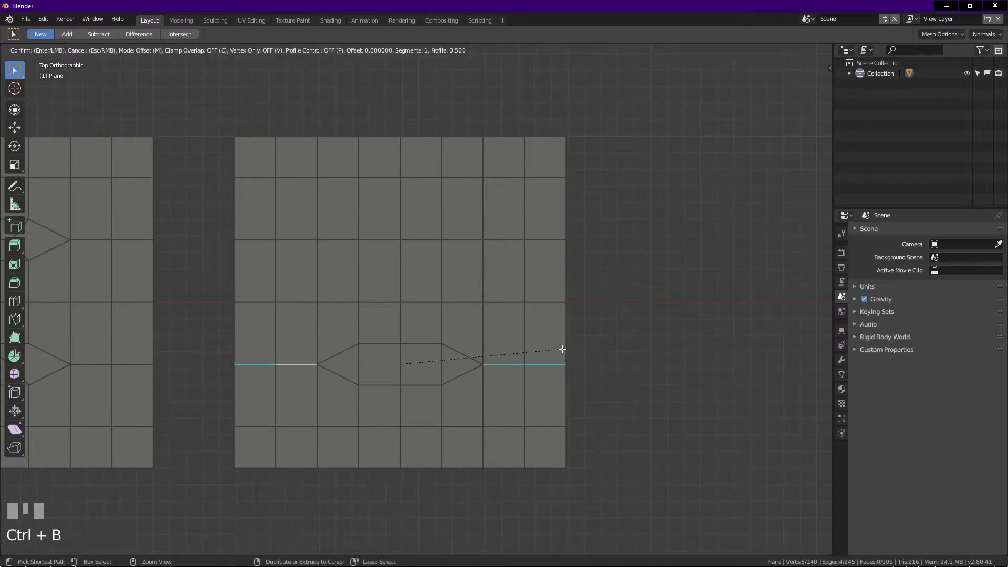
left_click(583, 351)
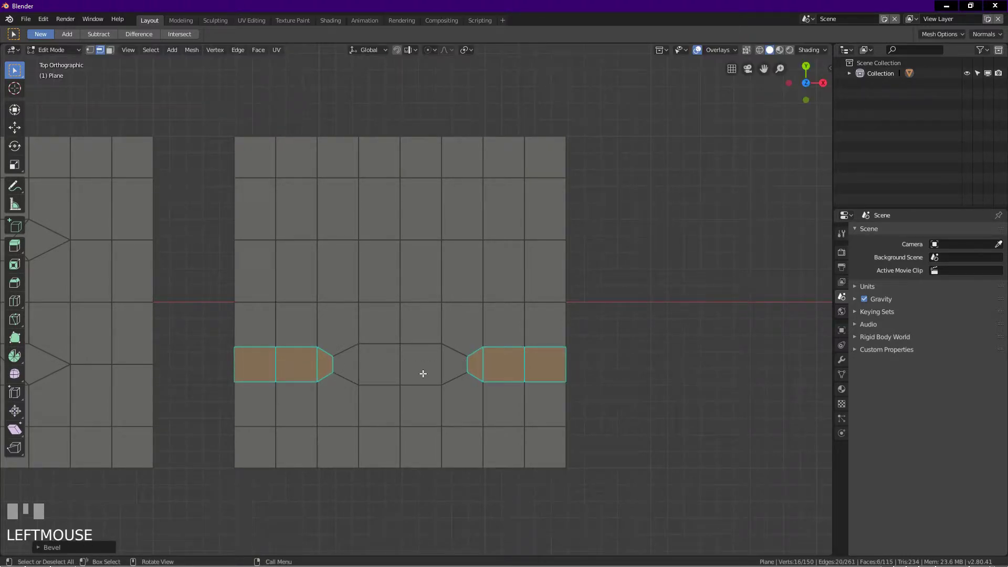
Step: Dissolve the two short vertical edges at the inner ends of the bevelled strips
left_click(345, 361)
left_click(463, 362, "shift")
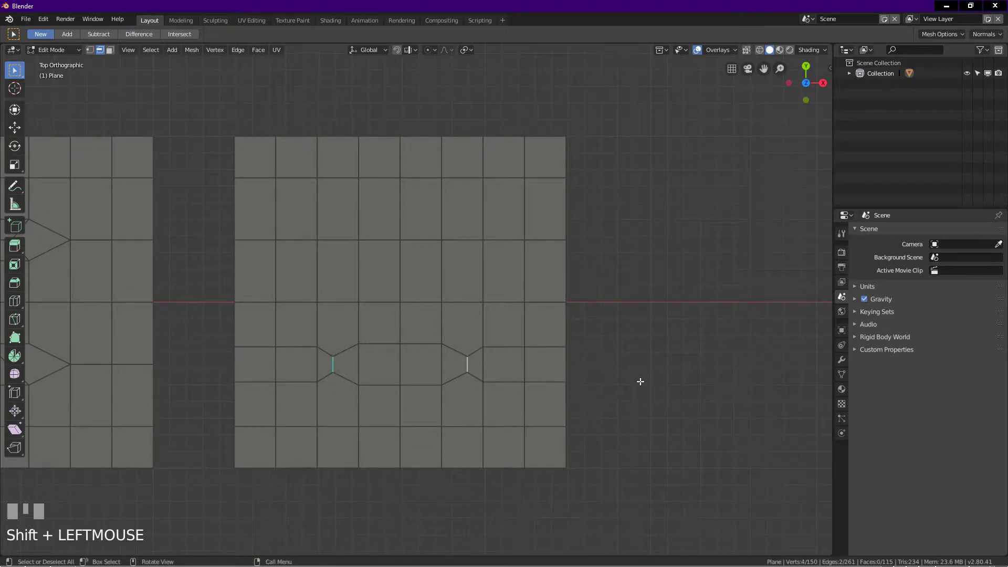
key("ctrl+x")
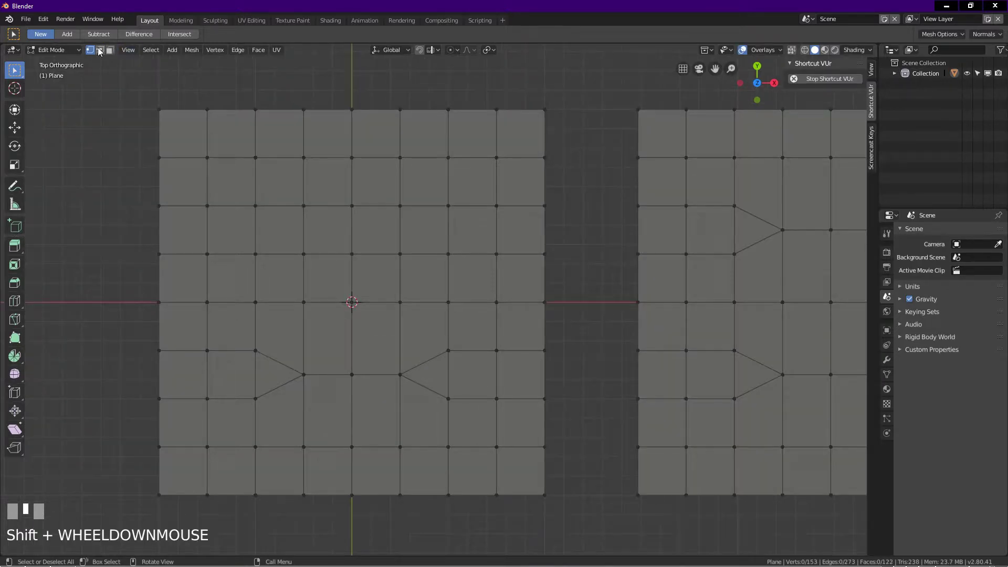
Step: Collapse the three central vertical edges of the third face row from the top on the grid at the origin
left_click(281, 213)
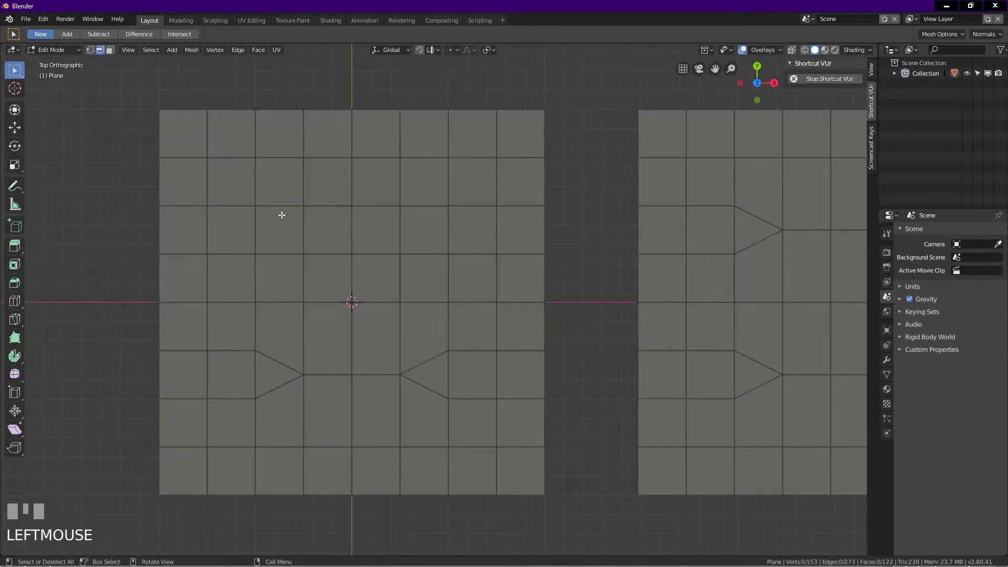
scroll(498, 233, "up", 1)
middle_click_drag(405, 214, 398, 222, "shift")
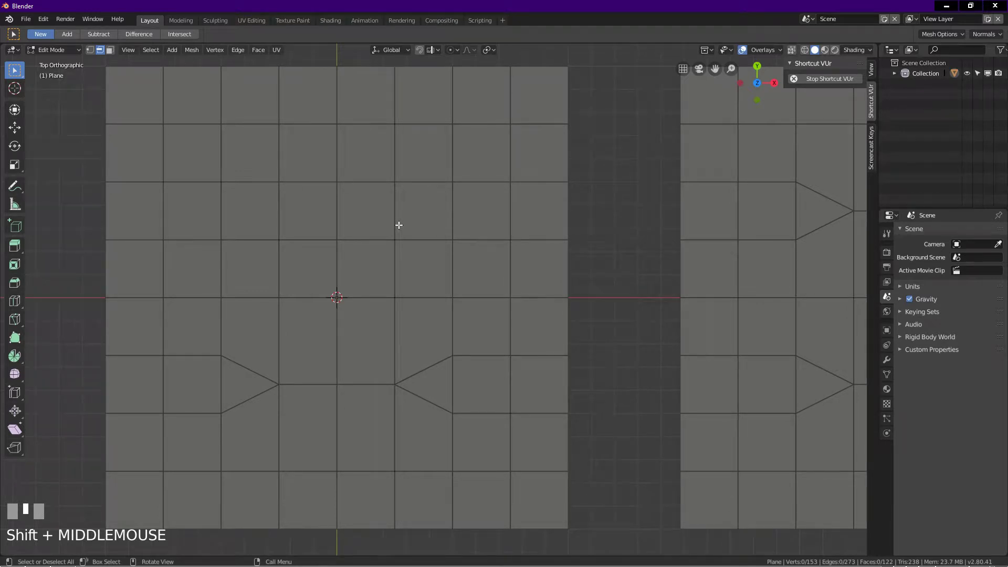
scroll(399, 224, "down", 1)
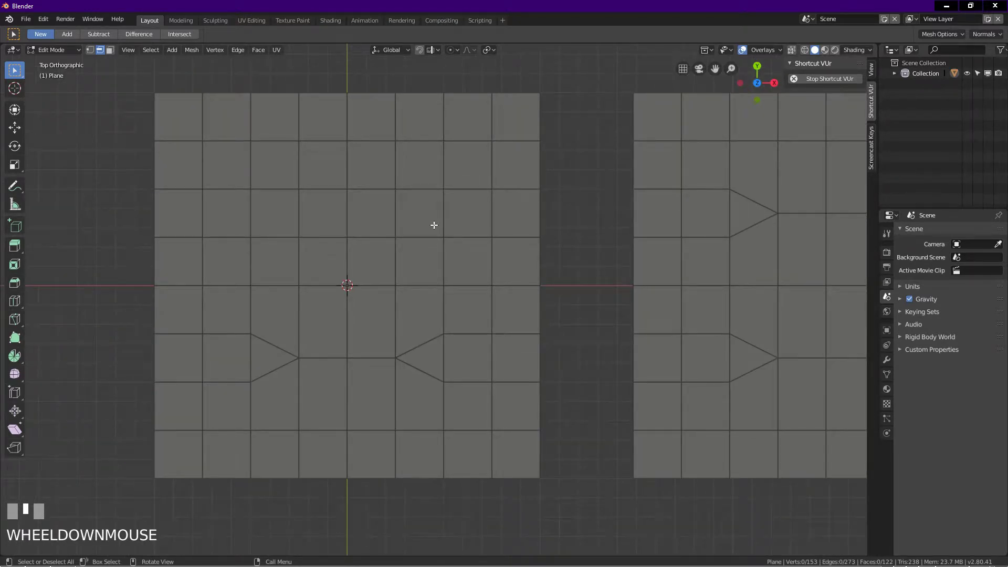
left_click(394, 210)
left_click(348, 209, "shift")
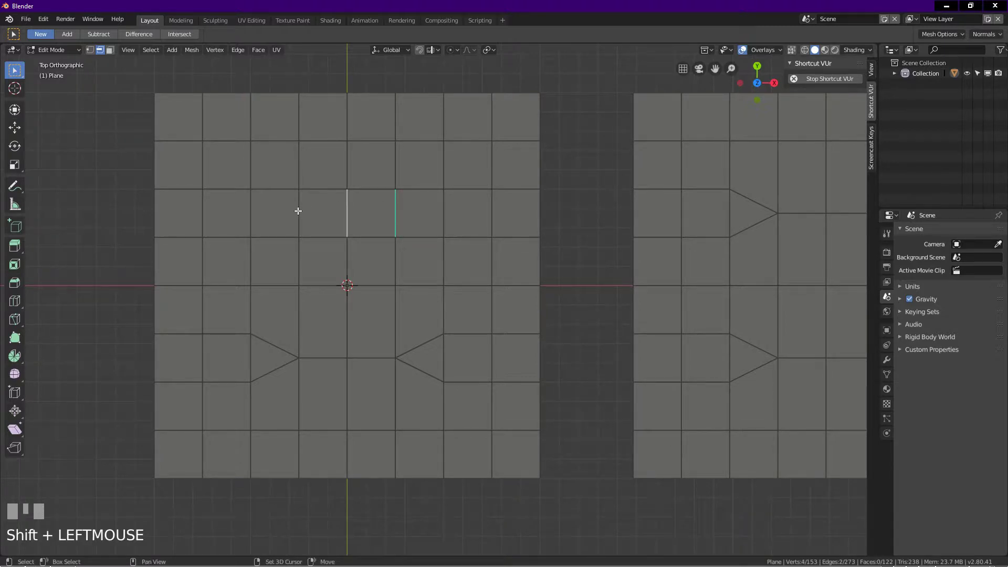
left_click(298, 210, "shift")
key("x")
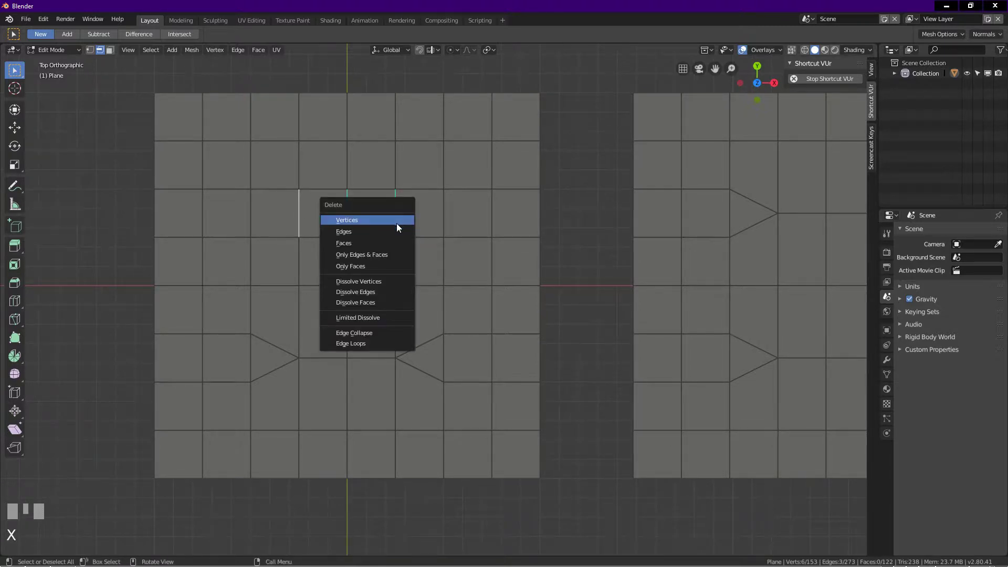
left_click(392, 330)
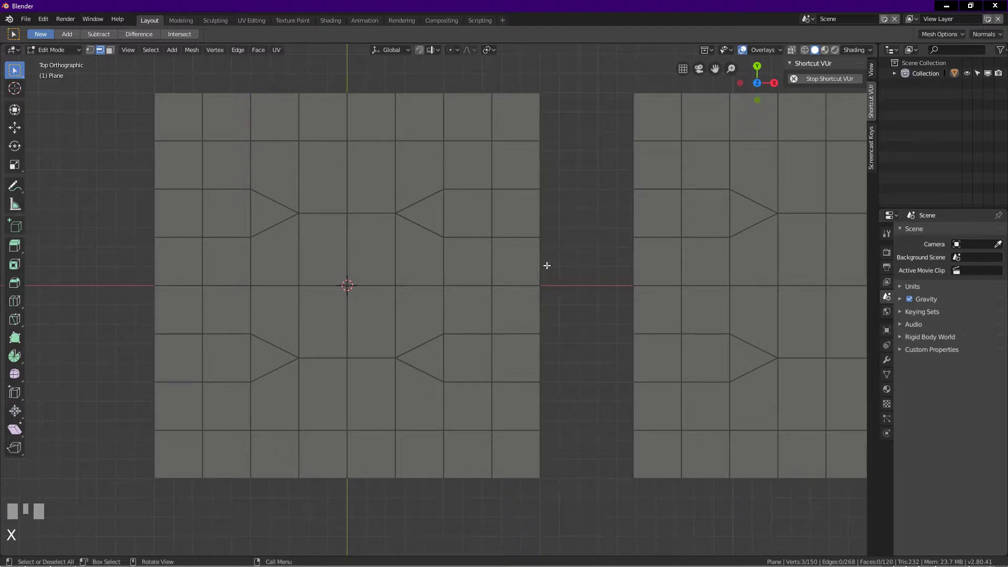
Step: Knife-cut a straight horizontal line between the top outer vertices of the two upper triangles on the grid at the origin
middle_click_drag(378, 241, 364, 254, "shift")
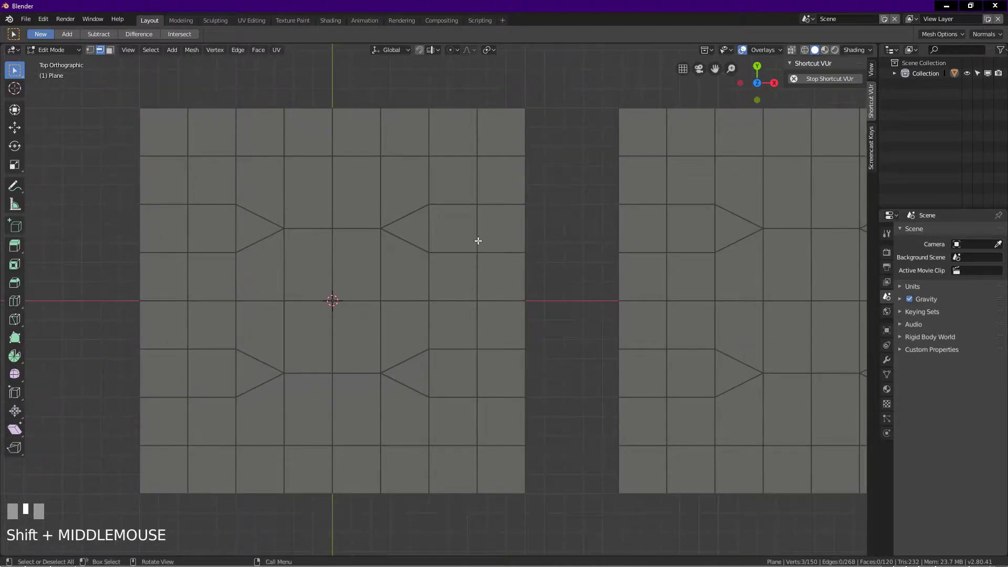
key("k")
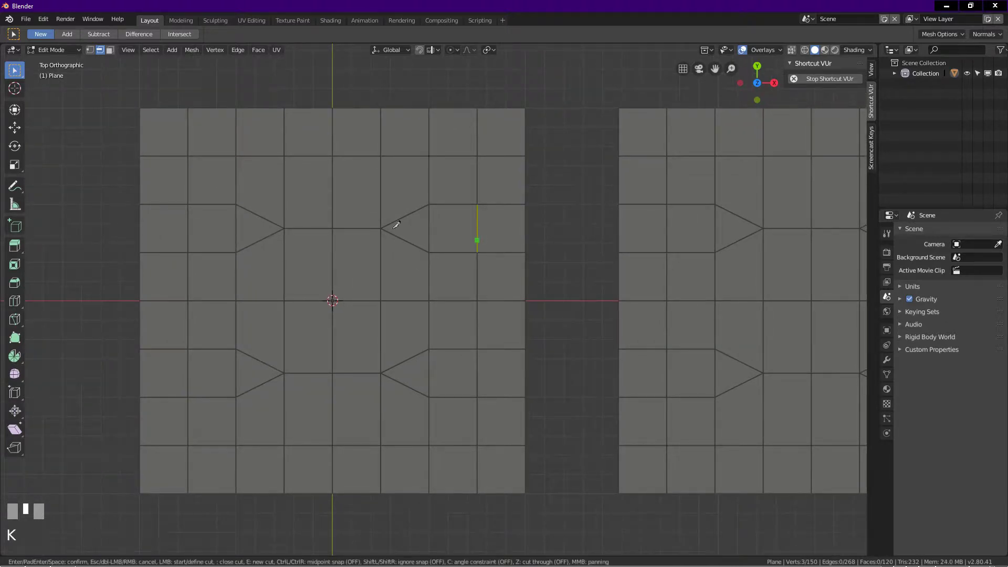
left_click(236, 204)
left_click(428, 205)
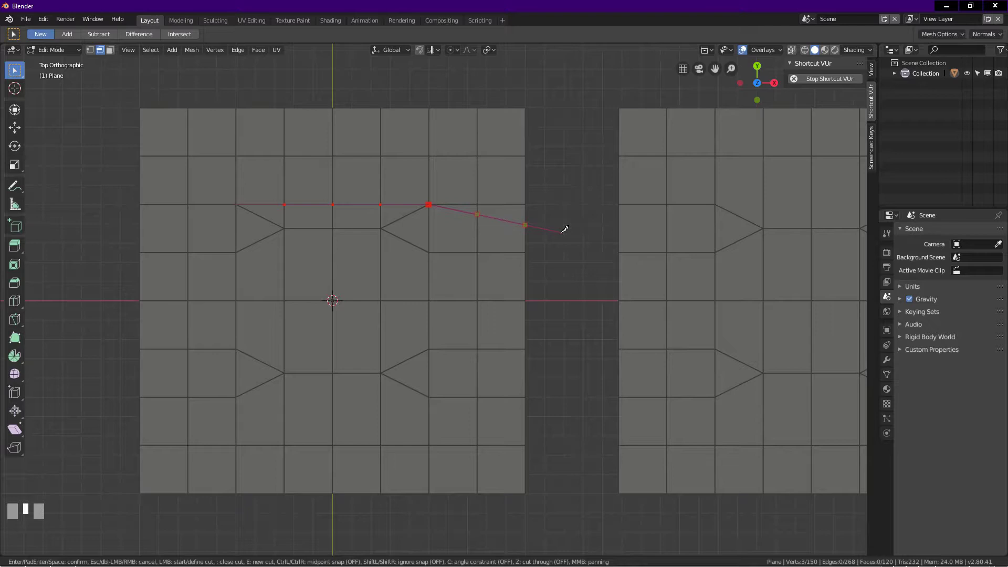
key("KP_Enter")
Step: Dissolve the upper diagonal edge of each upper triangle, just below the knife cut
left_click(269, 221)
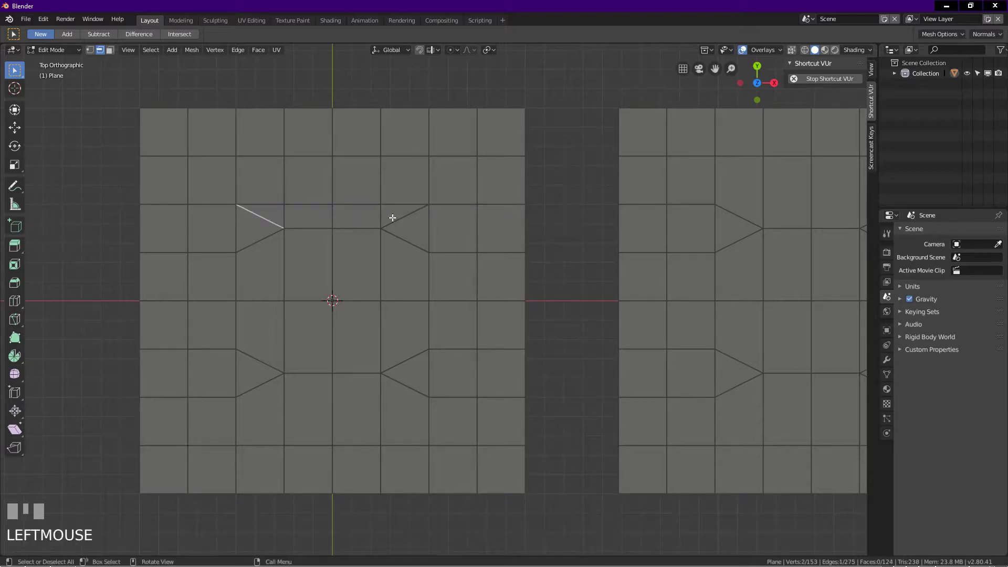
left_click(406, 215, "shift")
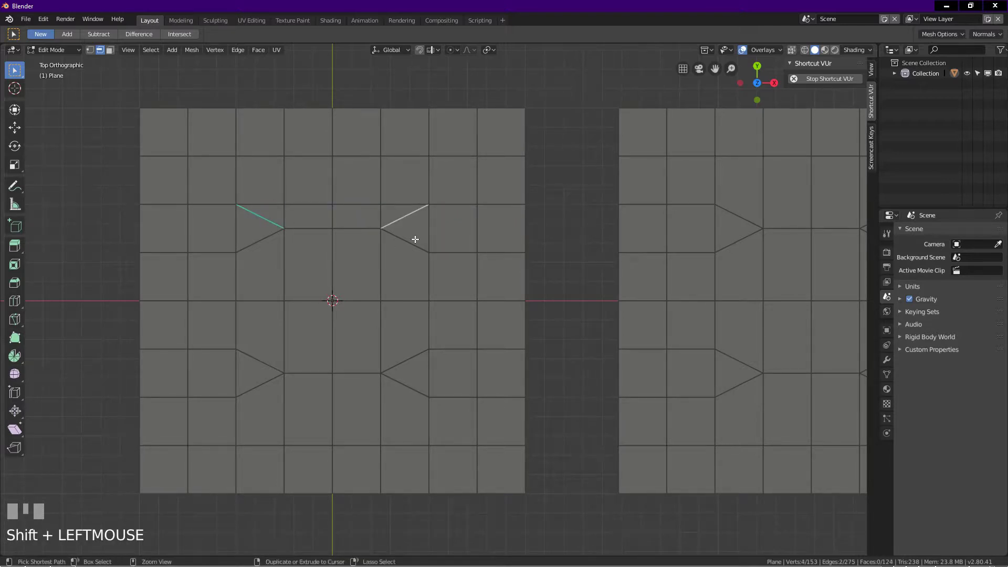
key("ctrl+x")
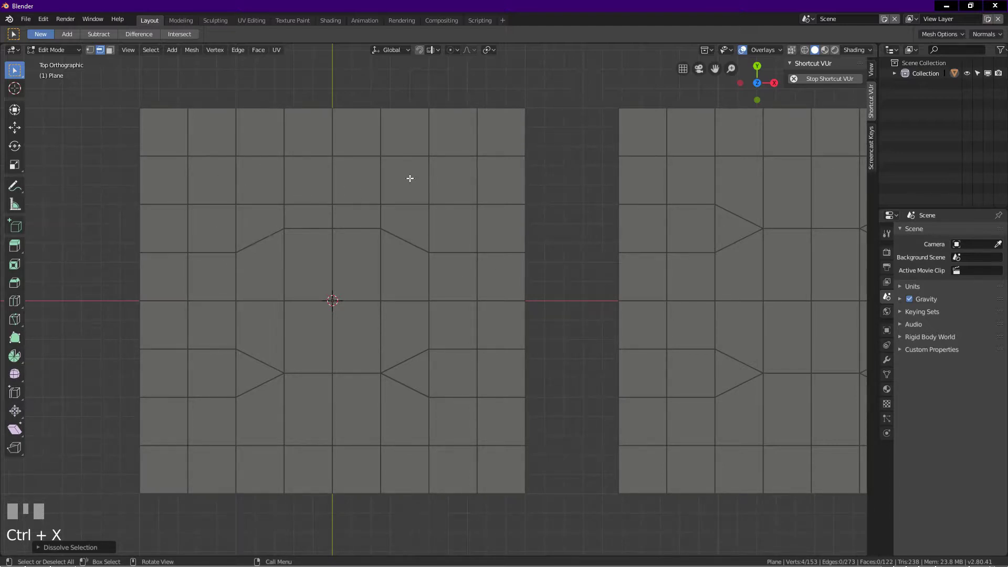
Step: Bevel the two horizontal edges joining the tips of the lower triangles on the grid at the origin, using one segment
middle_click_drag(317, 270, 308, 238, "shift")
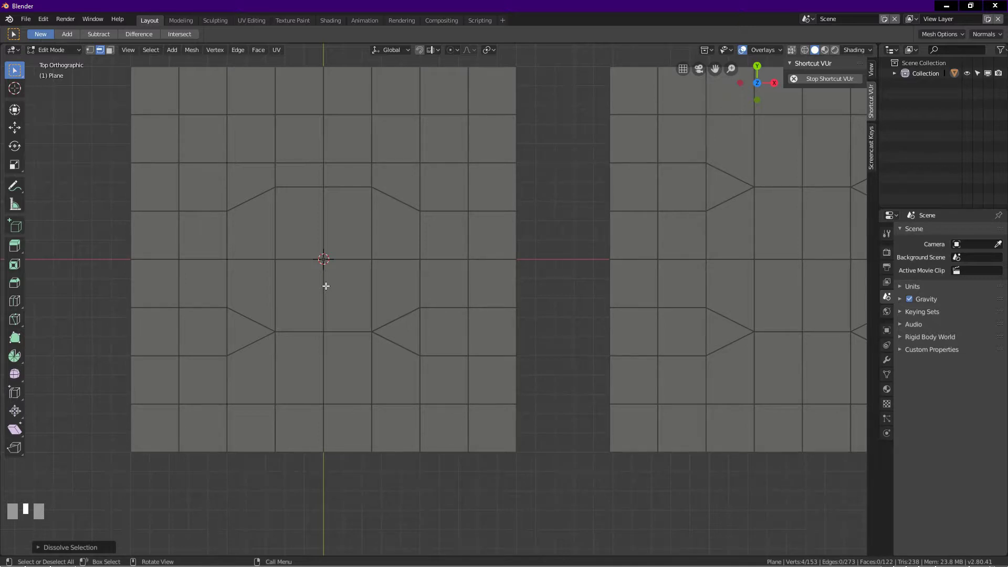
left_click(304, 332)
left_click(355, 332, "shift")
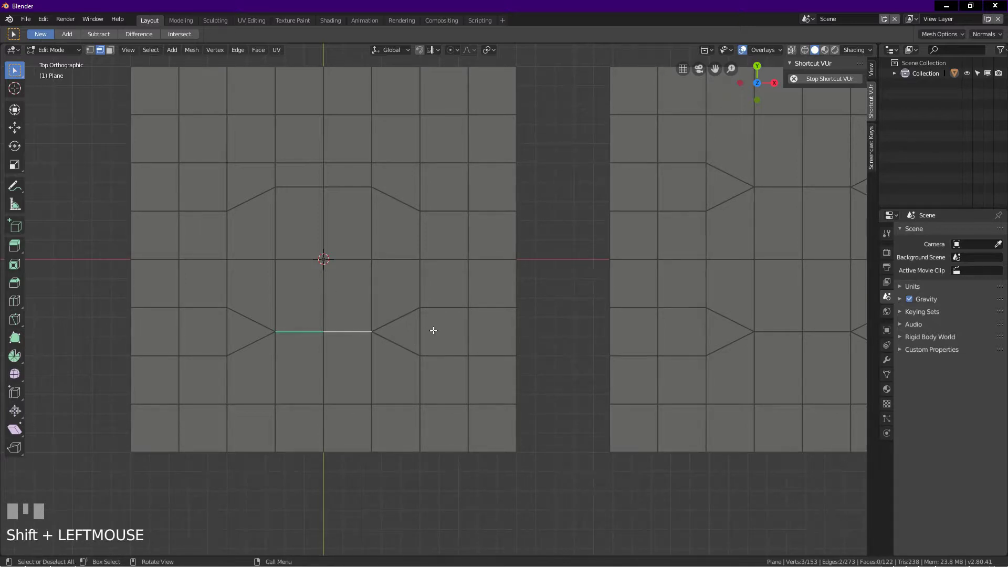
key("ctrl+b")
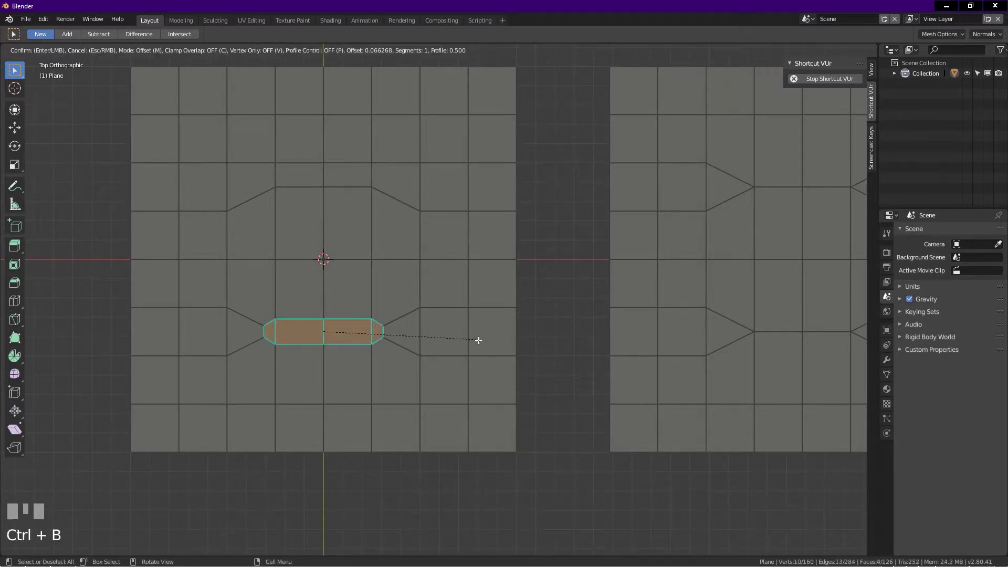
left_click(485, 340)
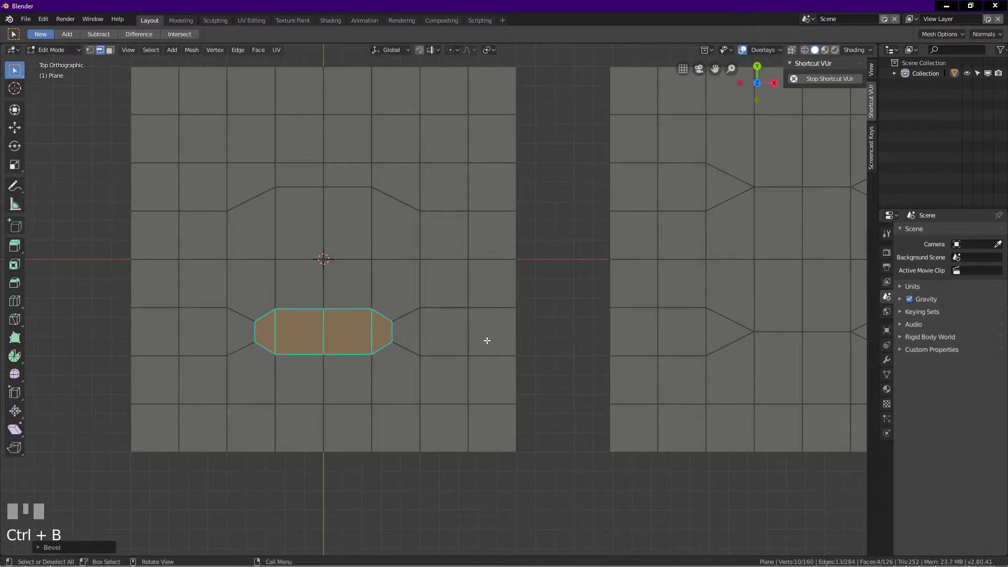
Step: Dissolve the two short vertical edges at the ends of the beveled strip on the grid at the origin
left_click(393, 332)
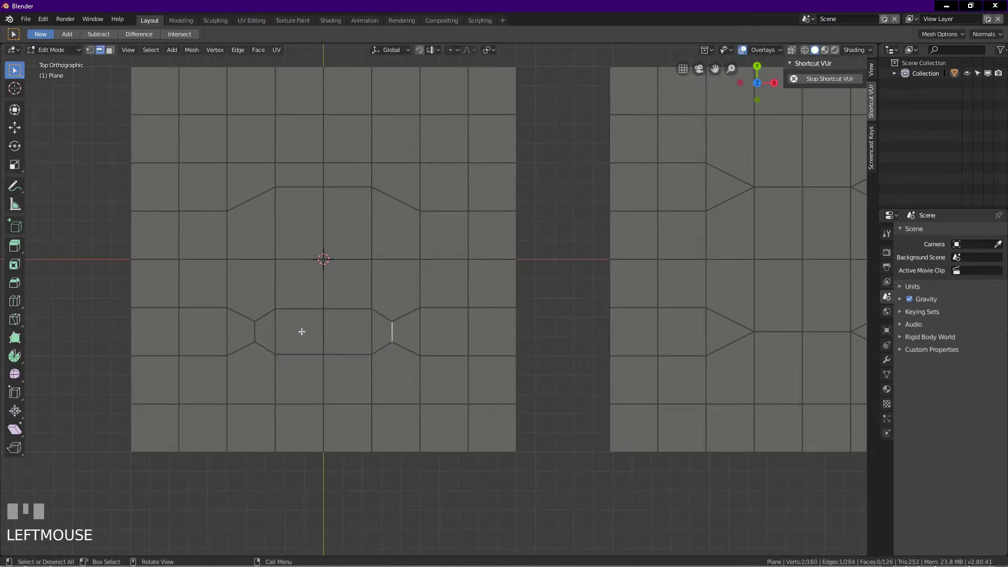
left_click(255, 332, "shift")
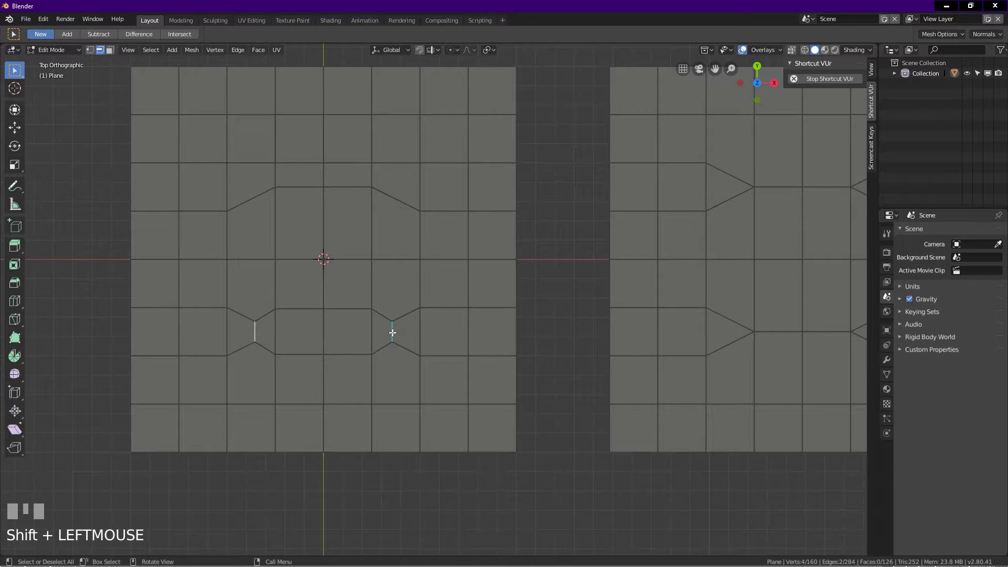
key("ctrl+x")
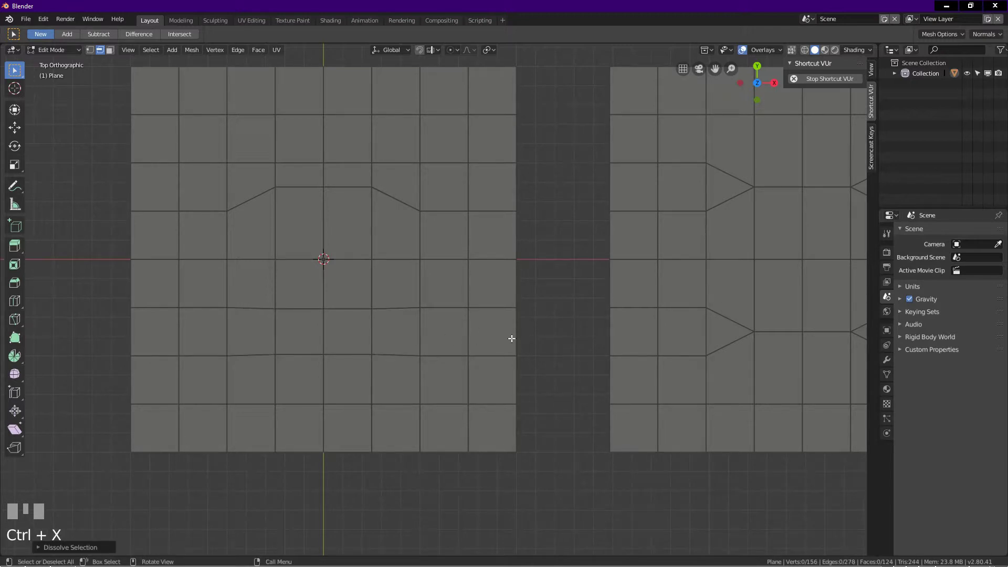
Step: On the neighbouring grid, collapse the vertical edge rings running outward from both upper triangles
middle_click_drag(587, 254, 218, 298, "shift")
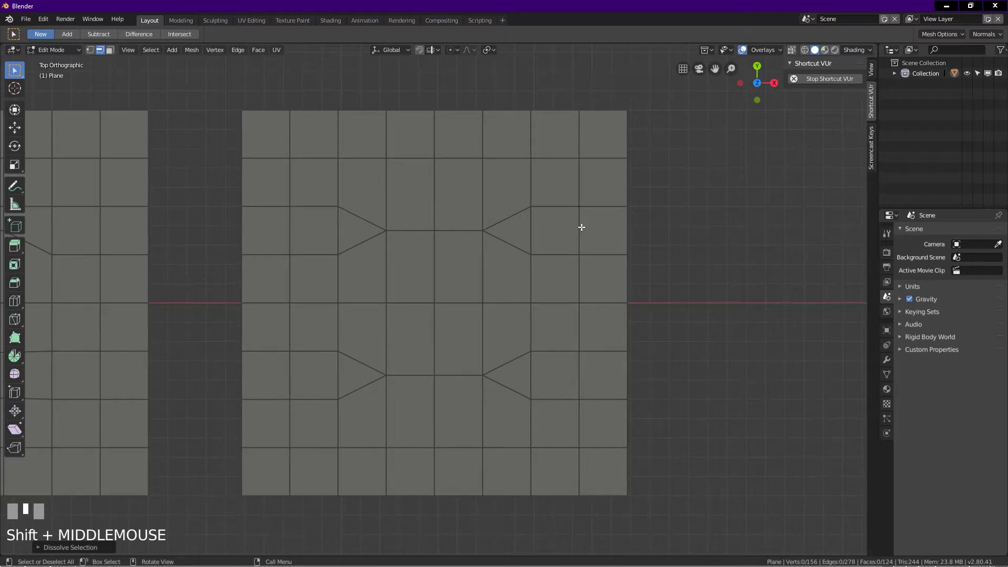
left_click(678, 248)
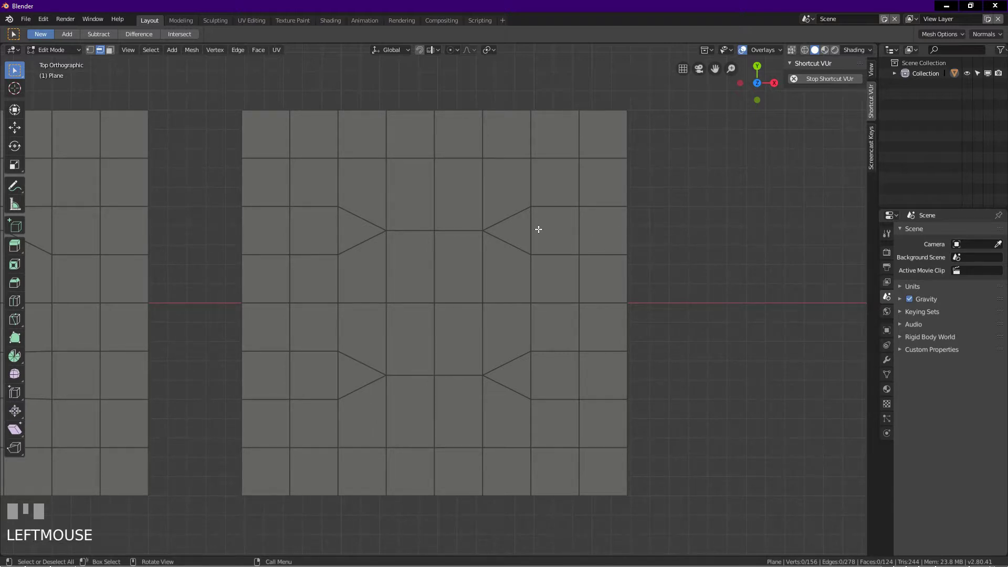
key("ctrl+alt")
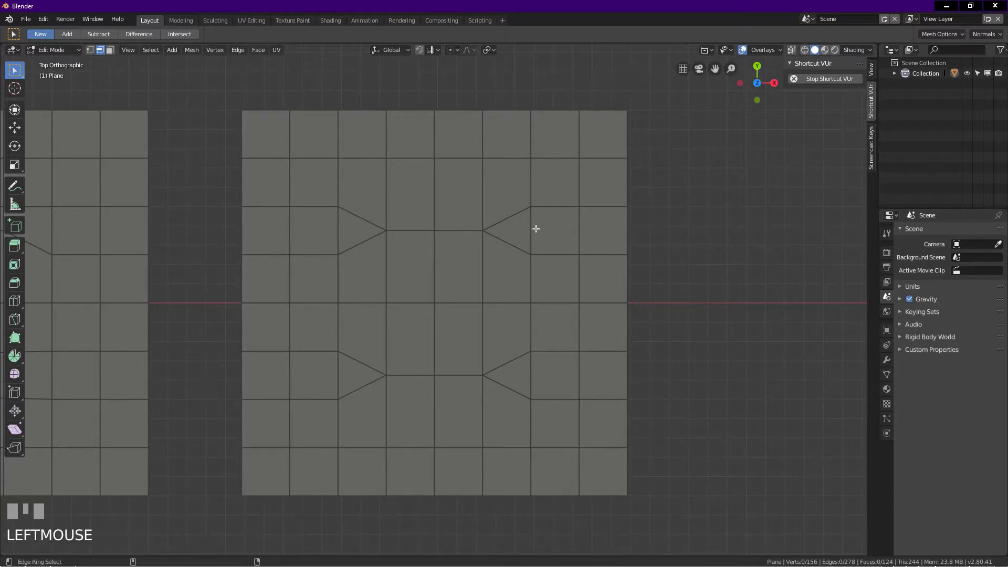
left_click(536, 229, "ctrl+alt")
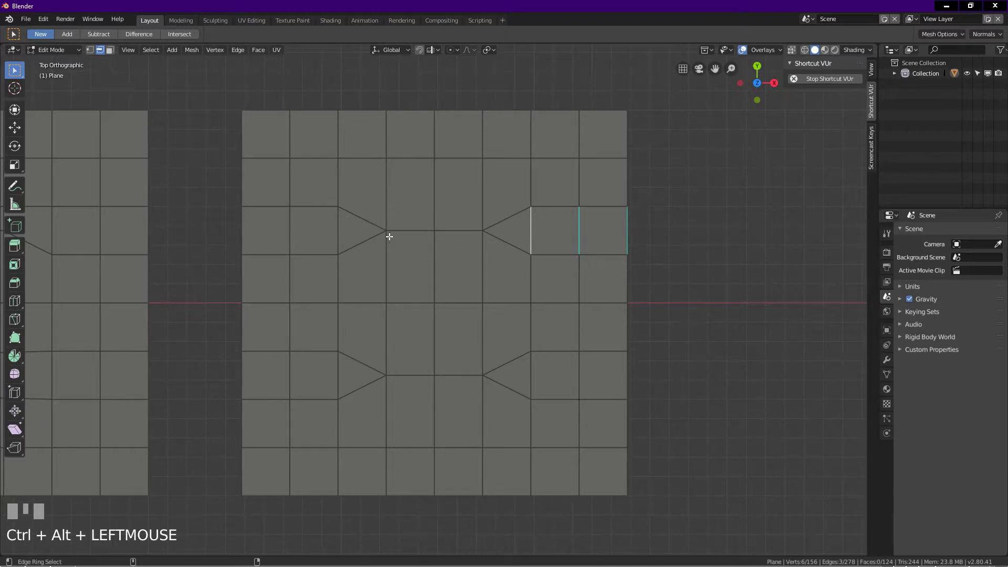
left_click(339, 232, "ctrl+alt+shift")
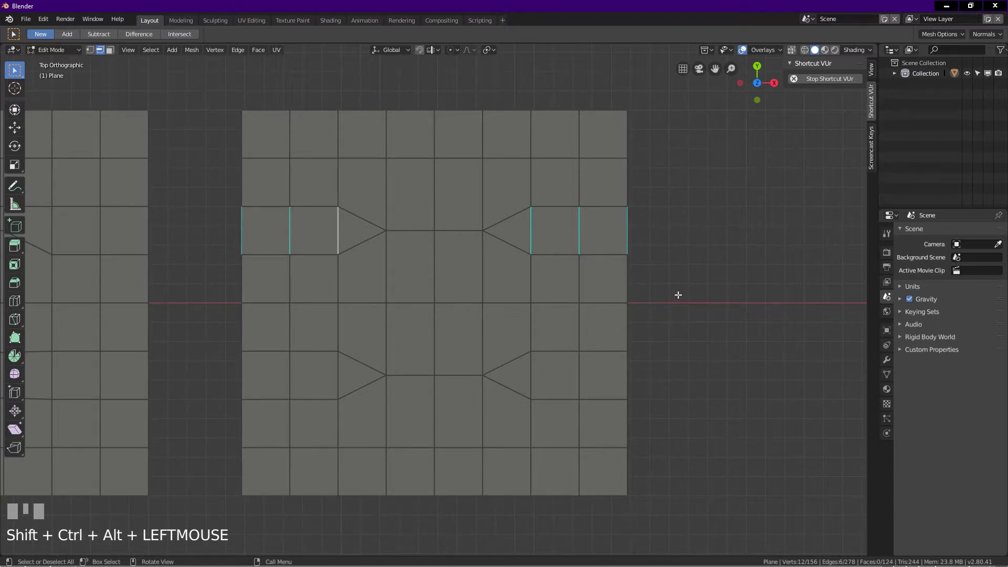
key("x")
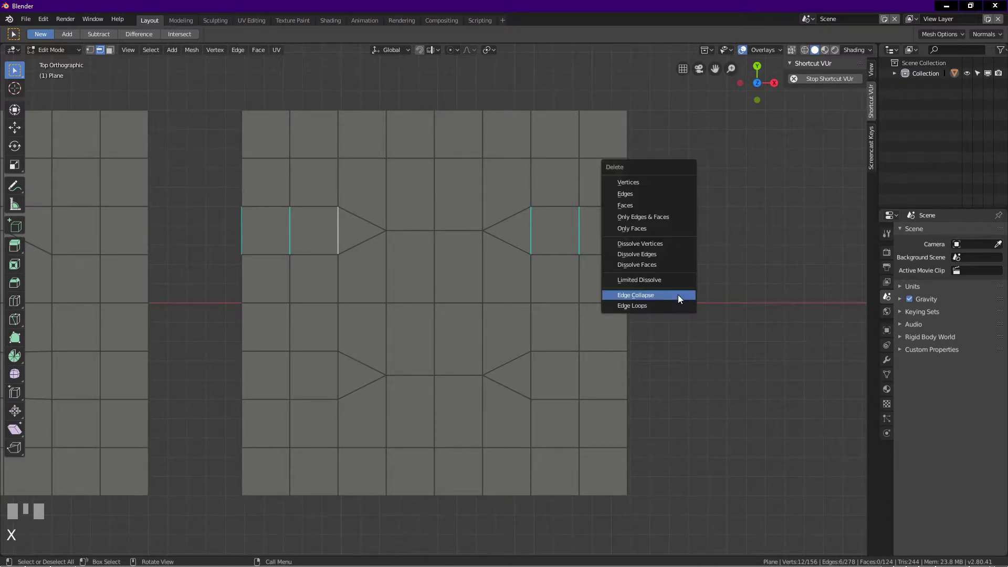
left_click(678, 294)
Step: Add a centred horizontal loop cut through the face strip outside each of the two lower triangles
middle_click_drag(507, 358, 517, 290, "shift")
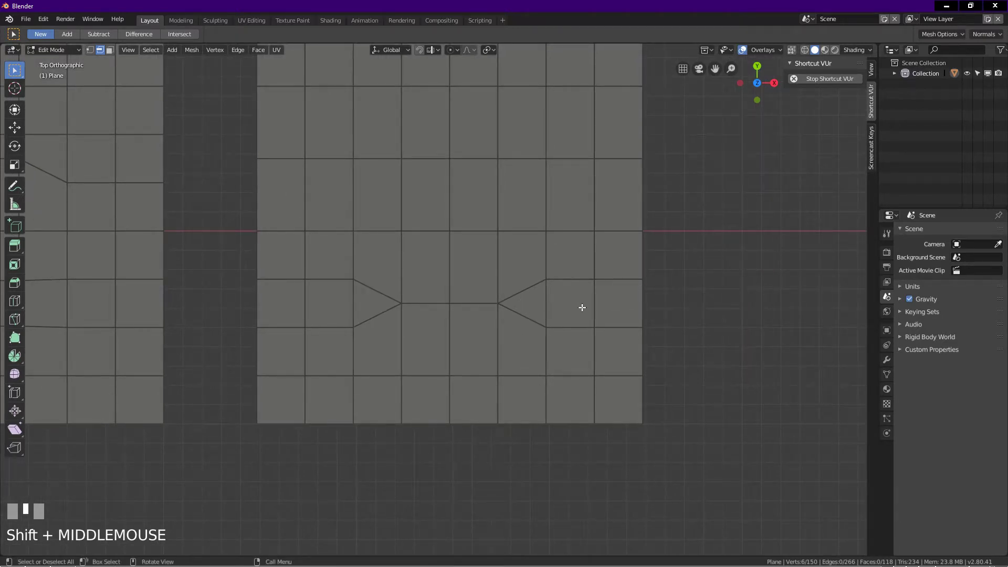
key("ctrl+r")
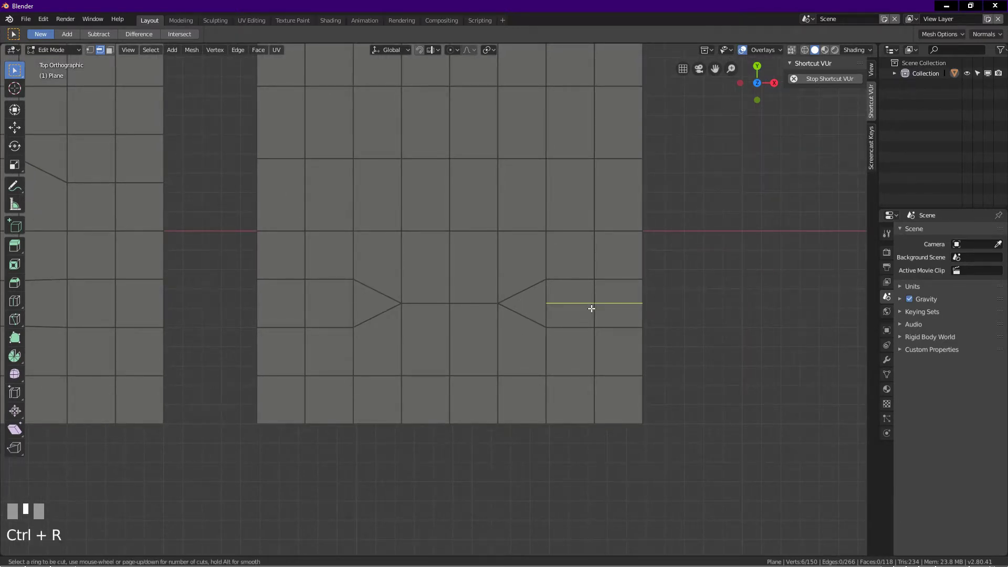
left_click(549, 303)
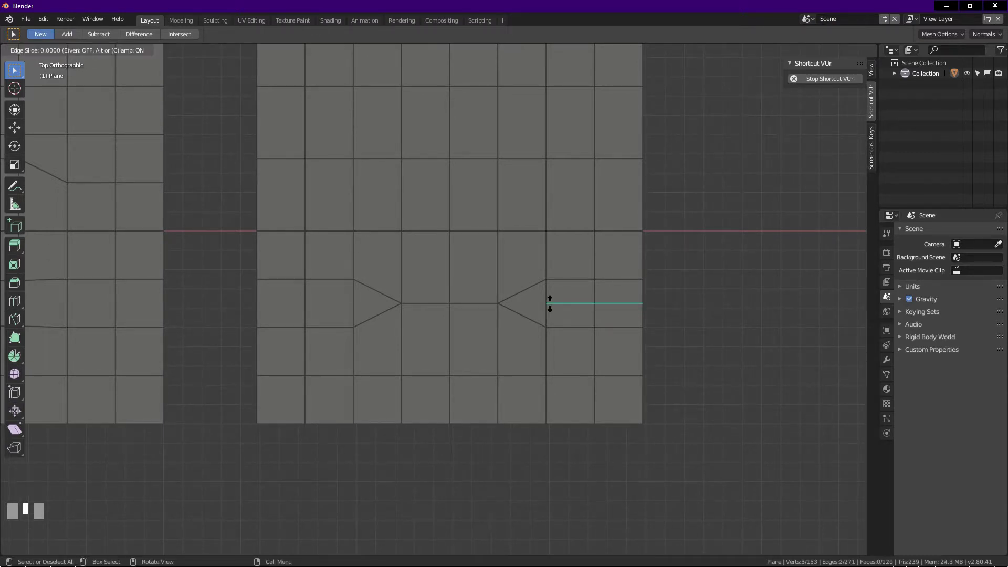
right_click(550, 303)
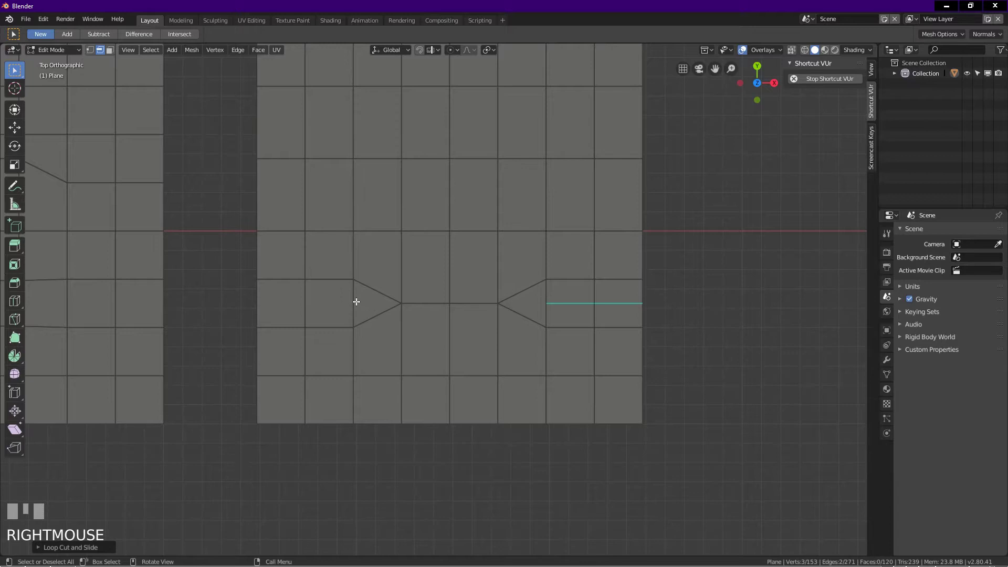
key("ctrl+r")
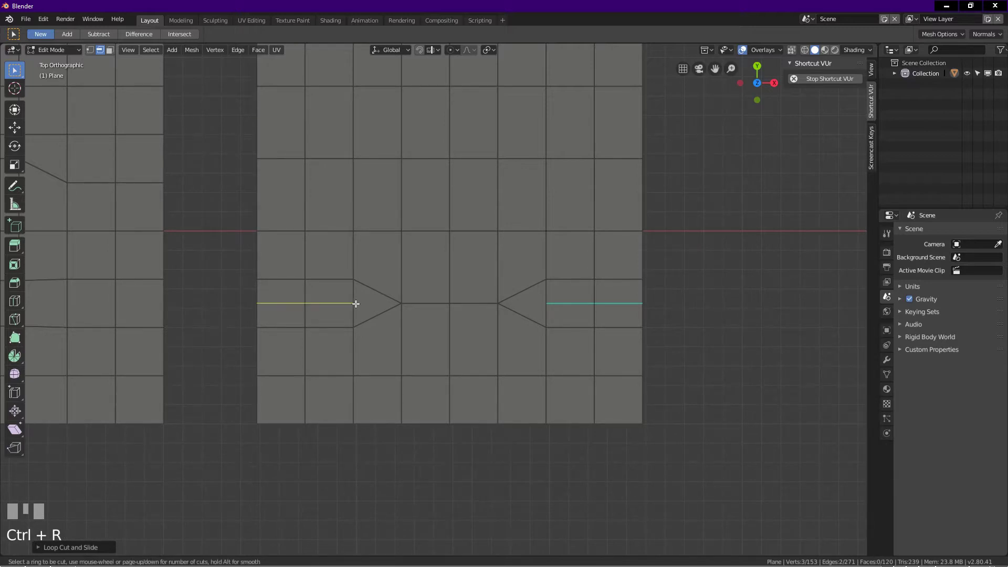
left_click(356, 304)
right_click(354, 301)
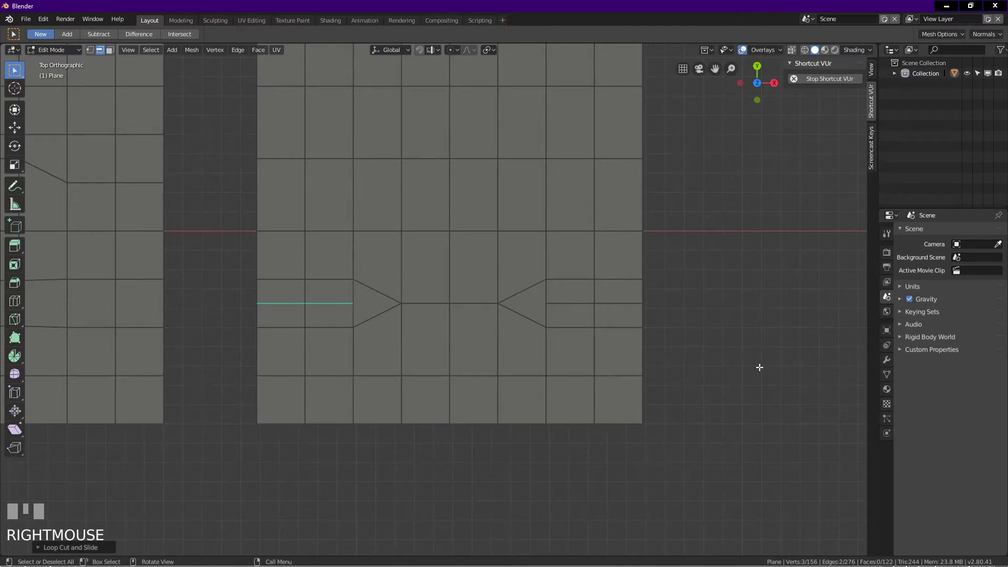
left_click(724, 371)
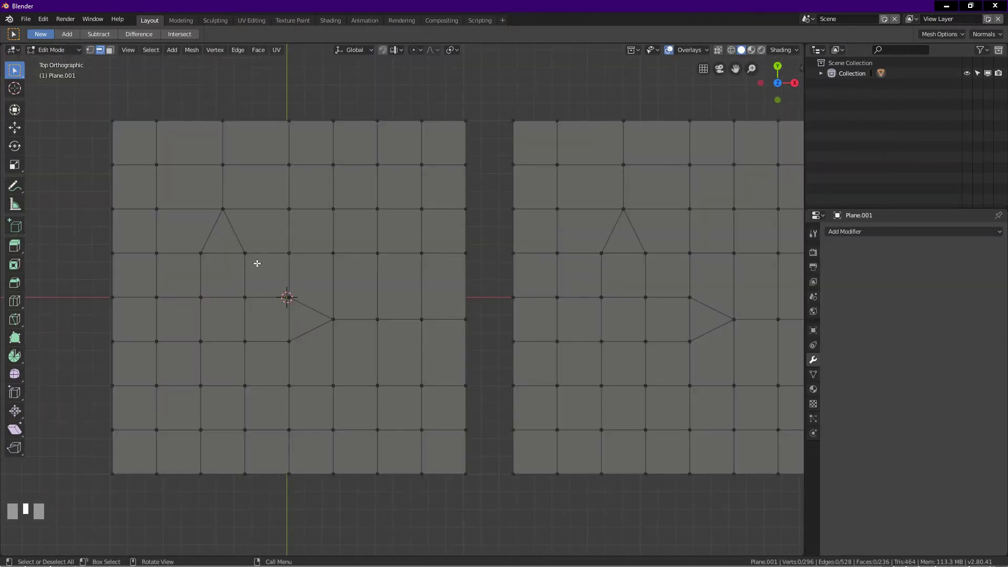
Step: Knife-cut an L-shaped path on the origin grid from the upper triangle's base midpoint through the corner face's centre to the side triangle's base midpoint
scroll(255, 264, "up", 2)
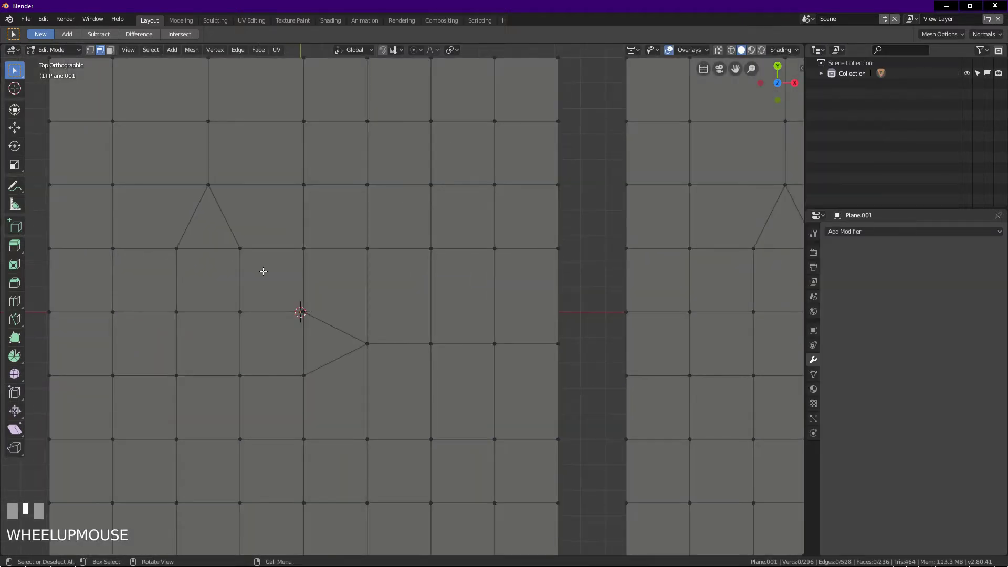
scroll(264, 272, "down", 1)
middle_click_drag(263, 271, 275, 243, "shift")
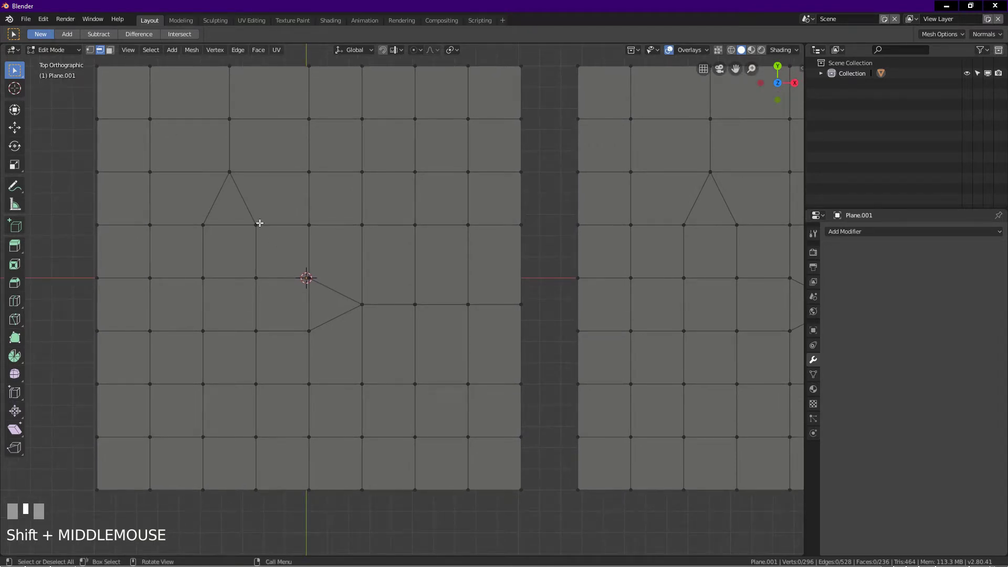
left_click(89, 49)
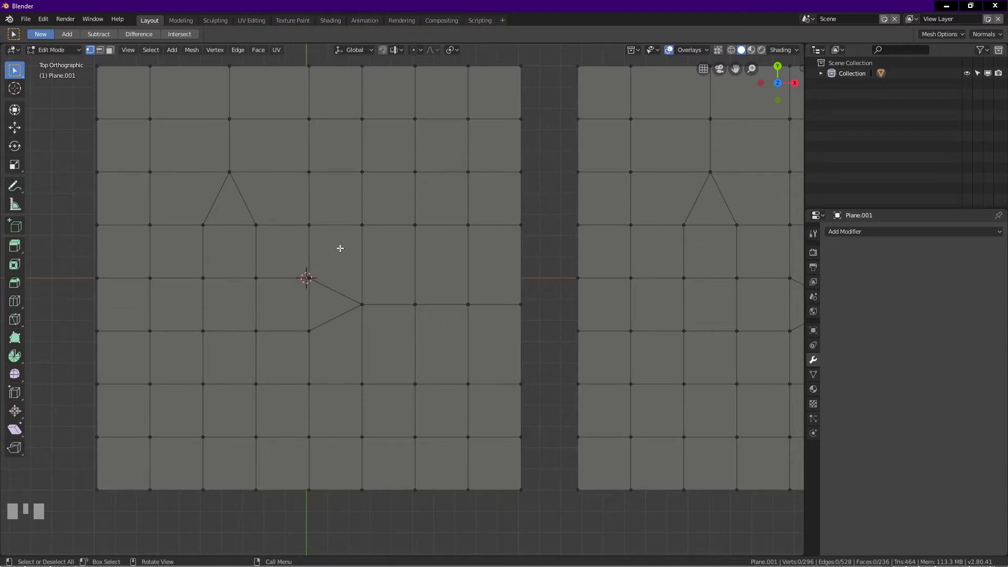
key("k")
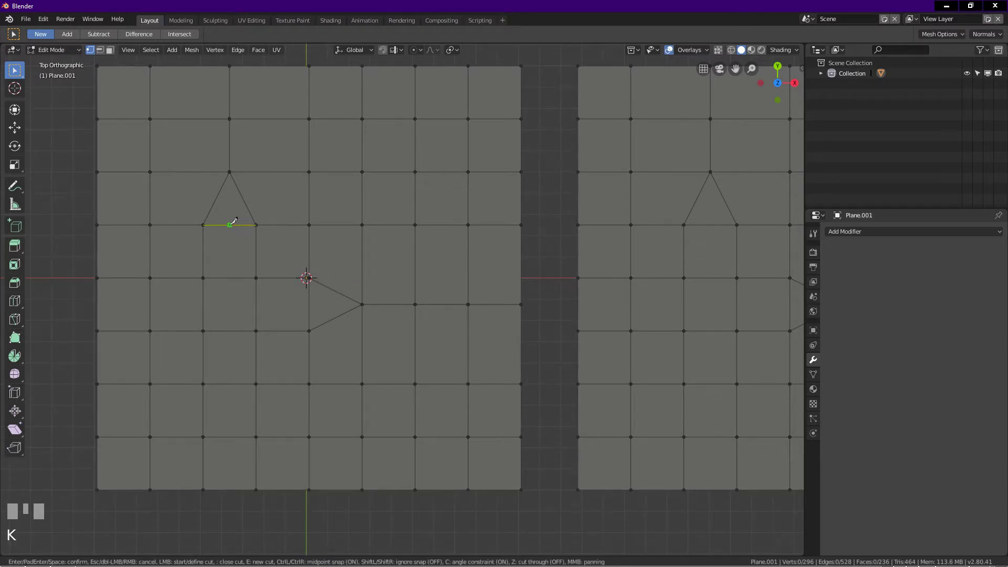
left_click(229, 225)
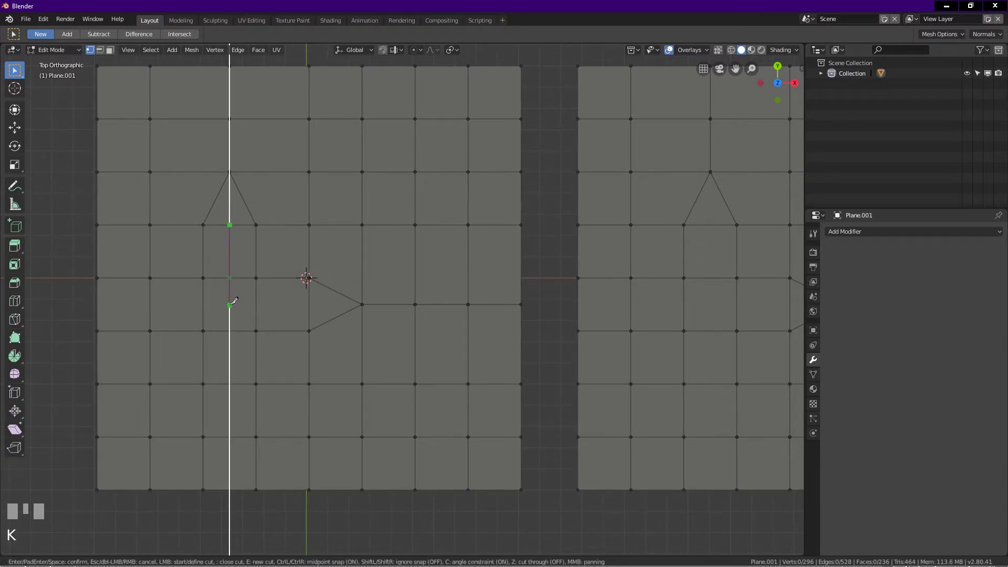
left_click(229, 304)
left_click(309, 304)
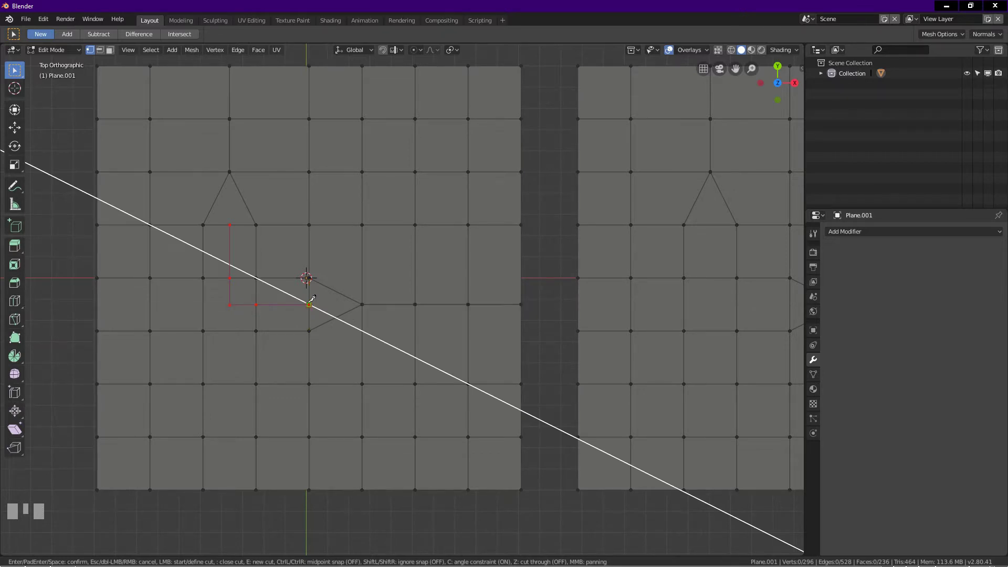
key("KP_Enter")
left_click(316, 389)
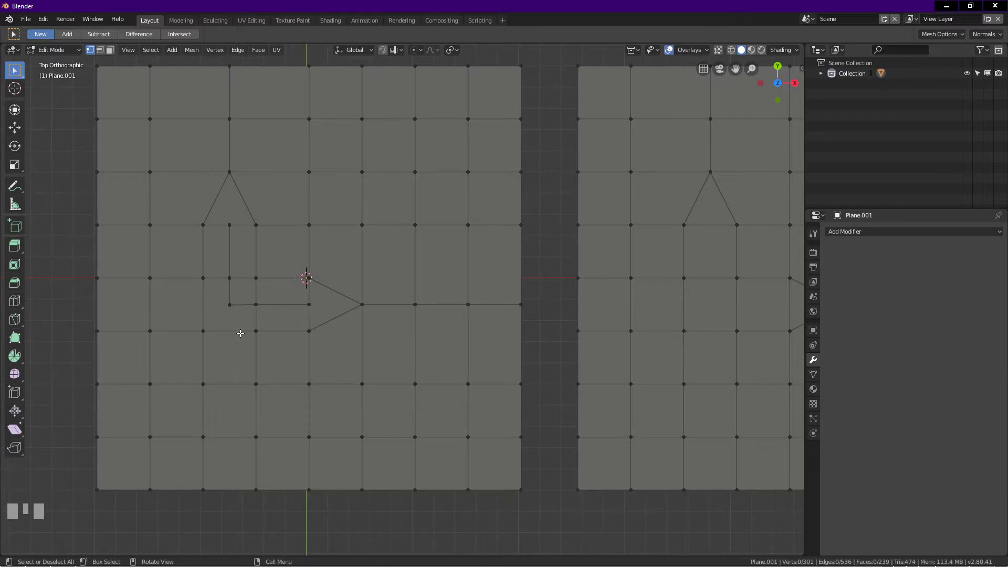
Step: Connect the corner vertex of the L-shaped cut to the lower-left vertex of the surrounding face
left_click(228, 306)
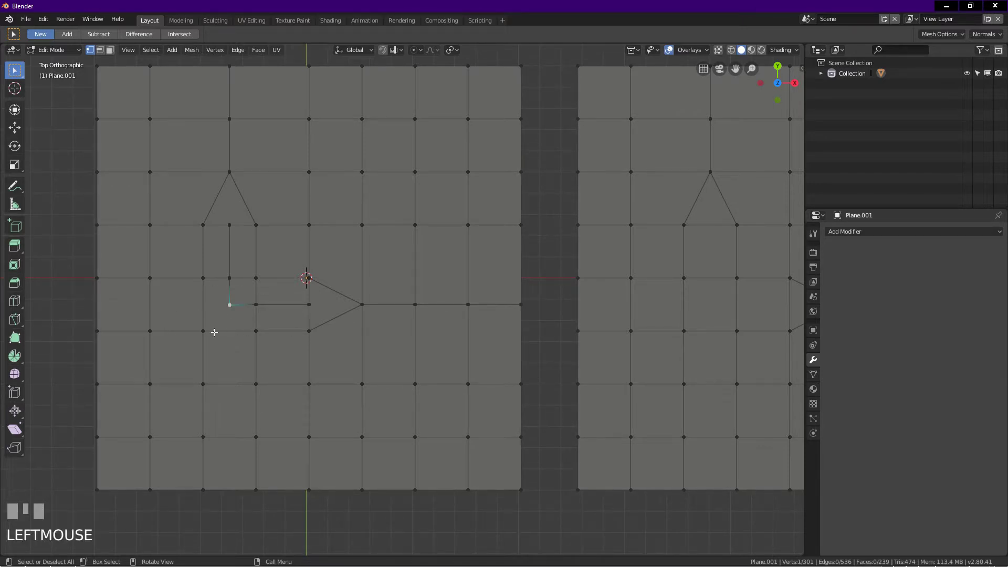
left_click(204, 332, "shift")
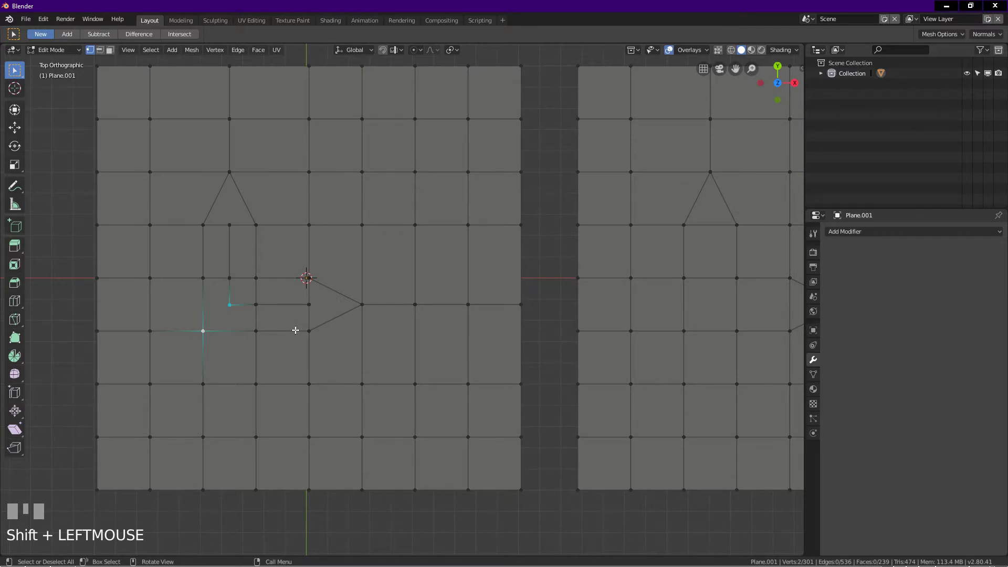
key("j")
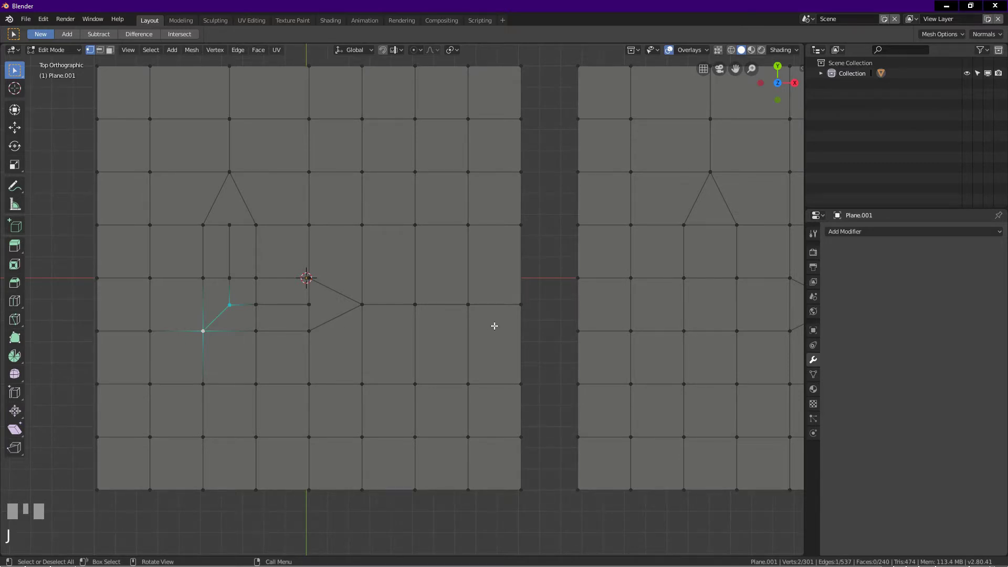
left_click(539, 335)
Step: On the second grid, collapse the four edges crossing the L-shaped face path, including both triangle bases
middle_click_drag(528, 354, 154, 354, "shift")
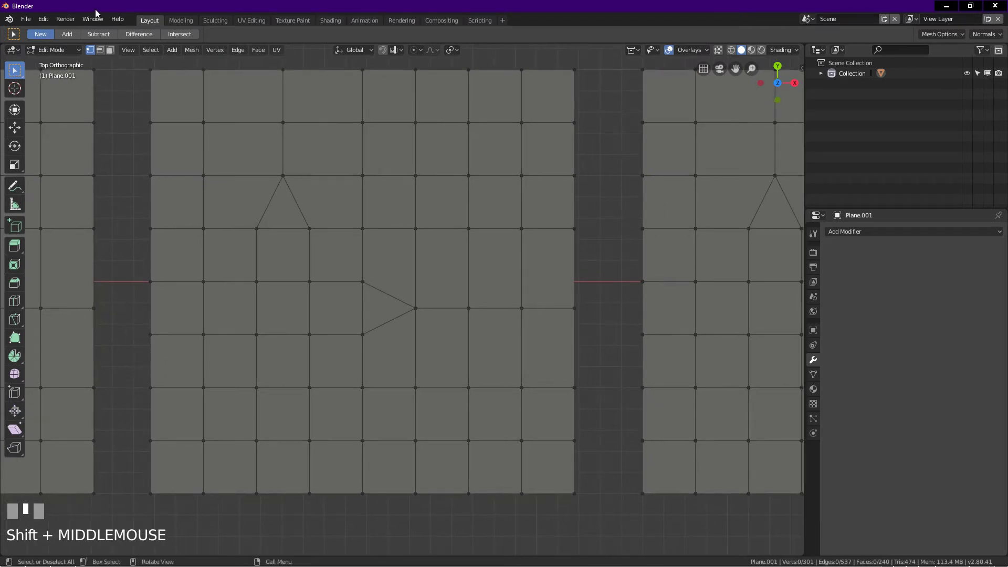
left_click(99, 50)
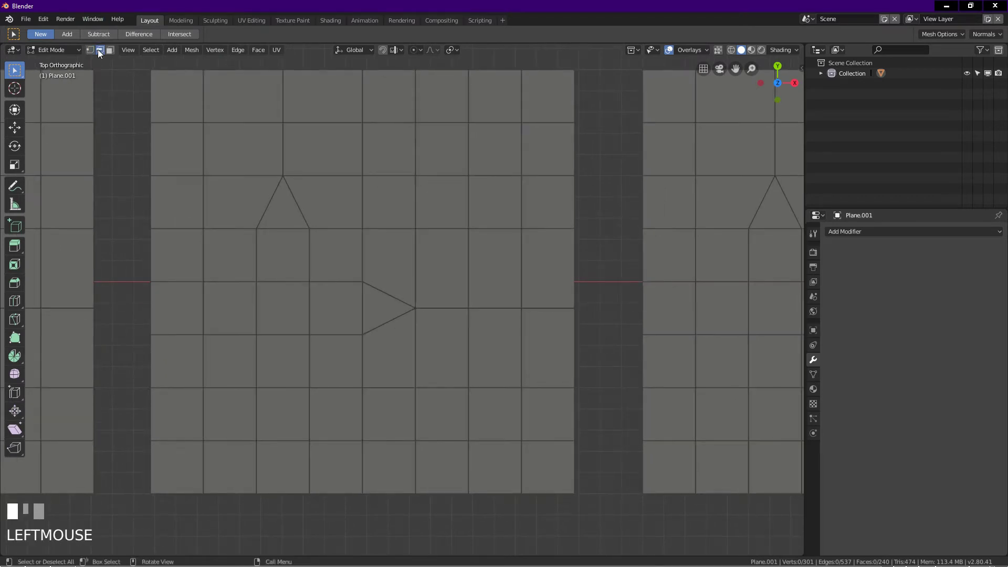
left_click(288, 232)
left_click(294, 287, "shift")
left_click(311, 309, "shift")
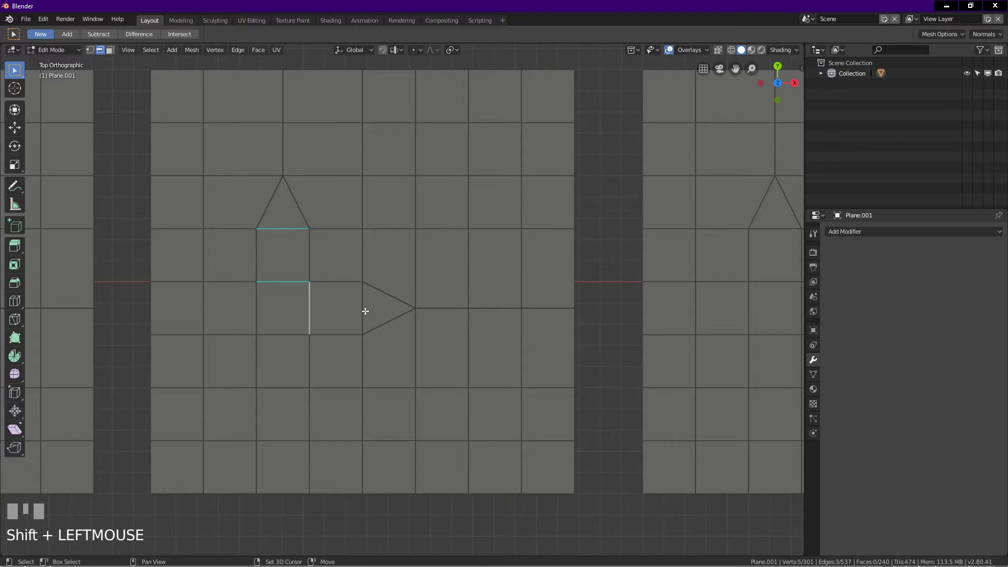
left_click(362, 310, "shift")
key("x")
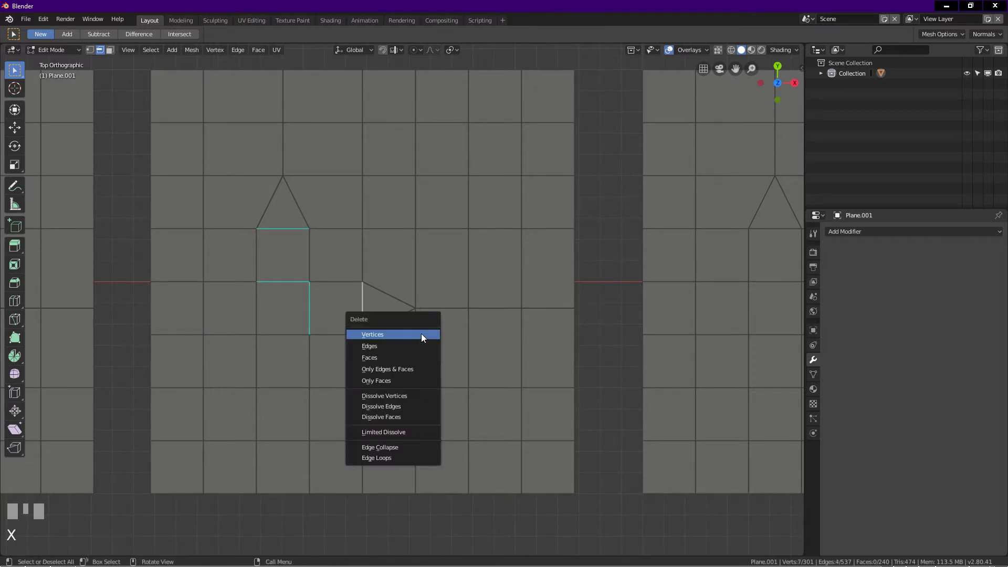
left_click(404, 446)
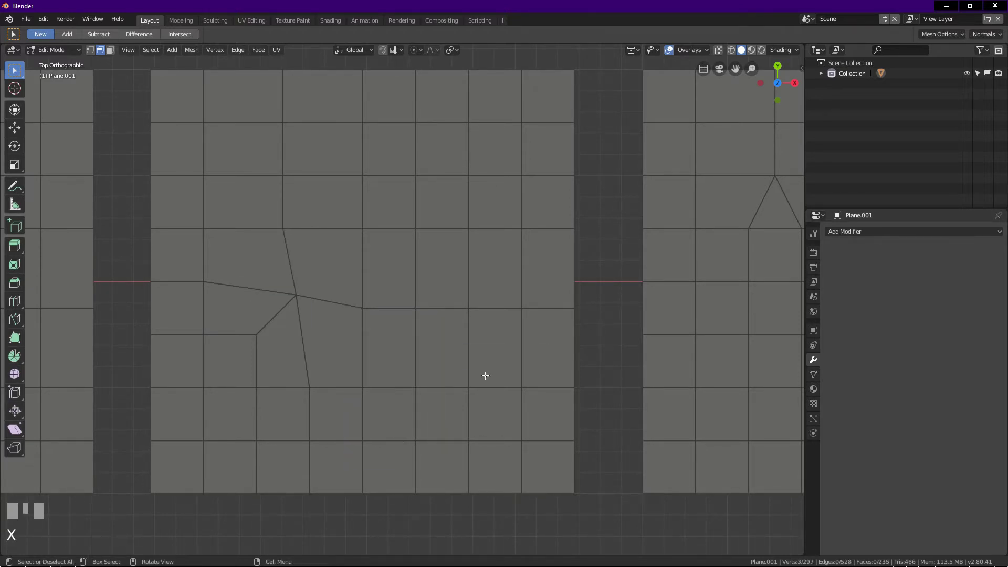
left_click(633, 330)
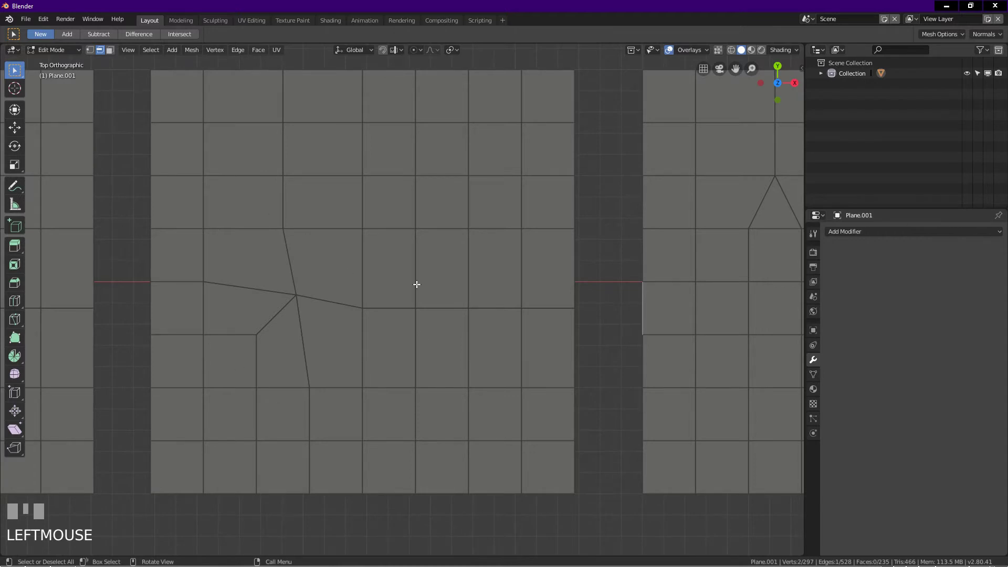
Step: On the third grid, triangulate the three faces forming the L-shaped path between the two perpendicular triangles
middle_click_drag(540, 315, 78, 326, "shift")
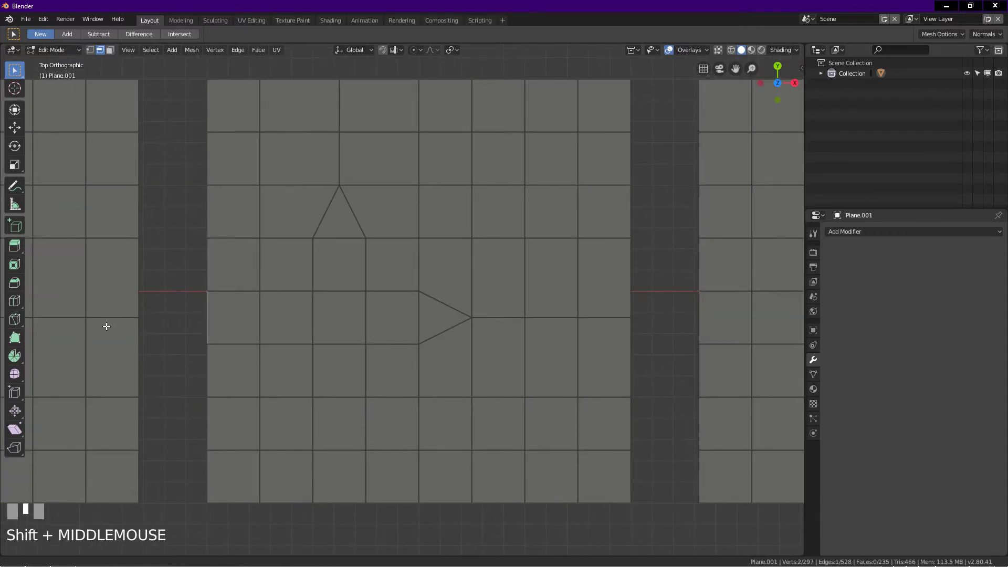
left_click(110, 49)
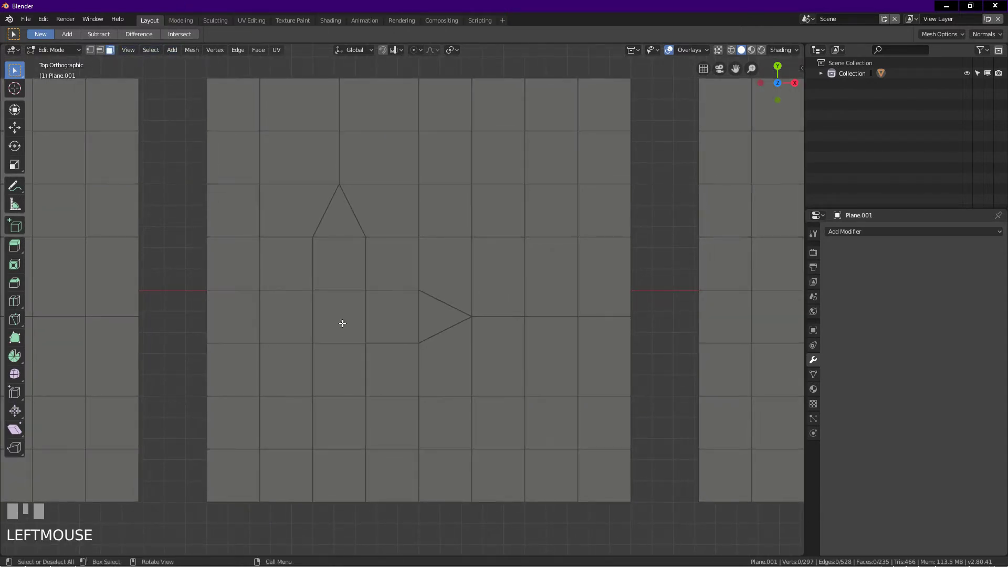
left_click(339, 262)
left_click(349, 310, "shift")
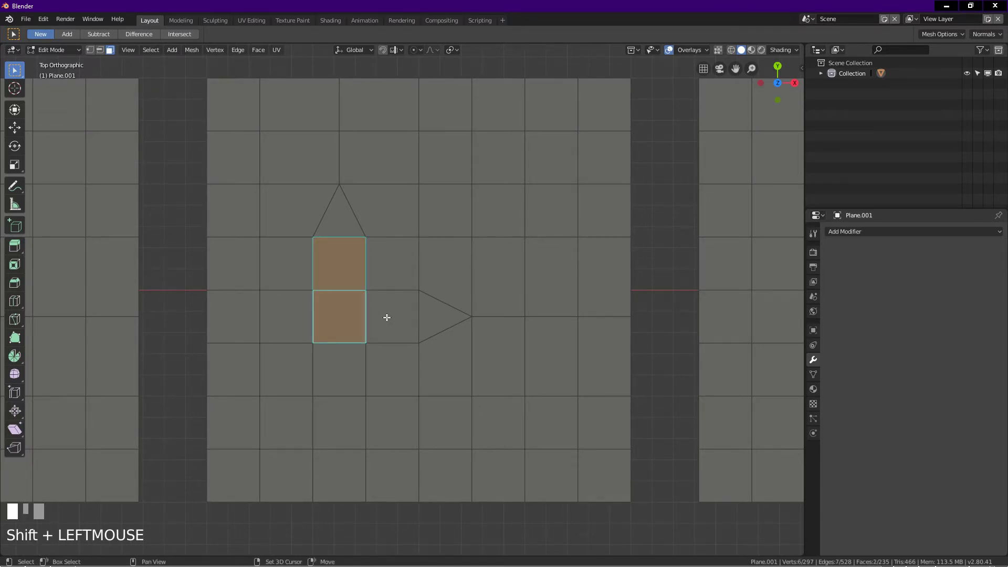
left_click(386, 317, "shift")
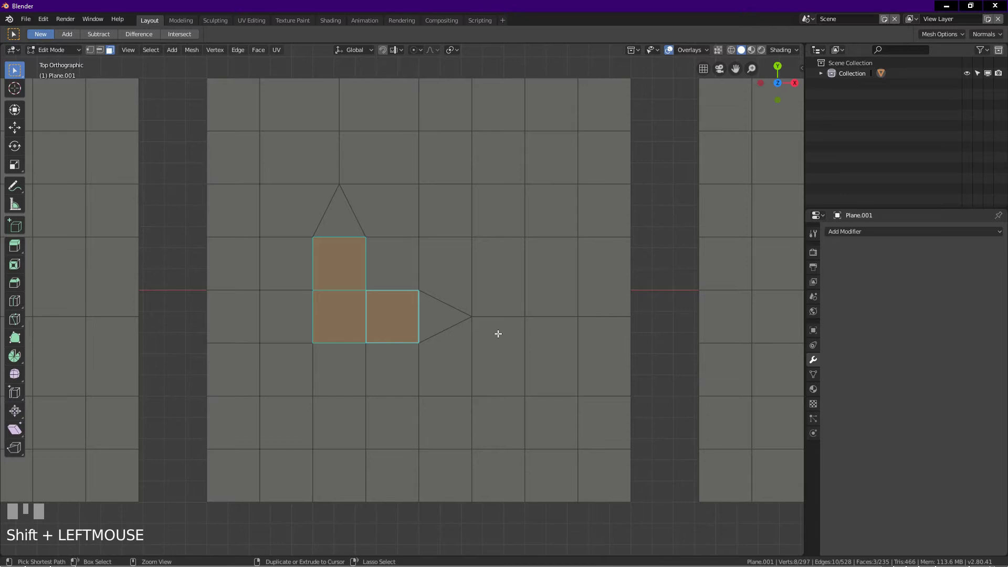
key("ctrl+t")
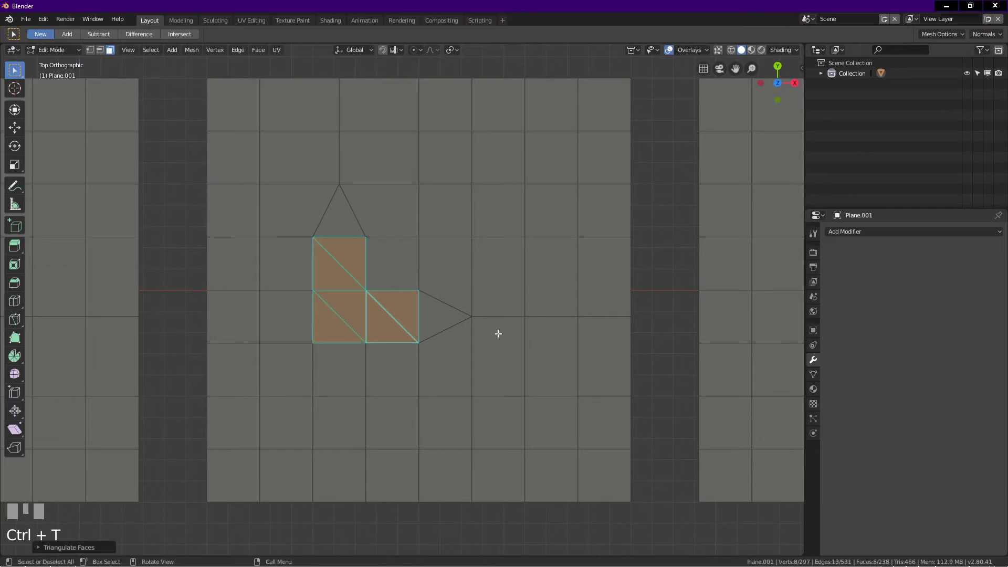
Step: Rotate the diagonal edge of the L-shaped path's corner face clockwise
left_click(99, 50)
left_click(184, 125)
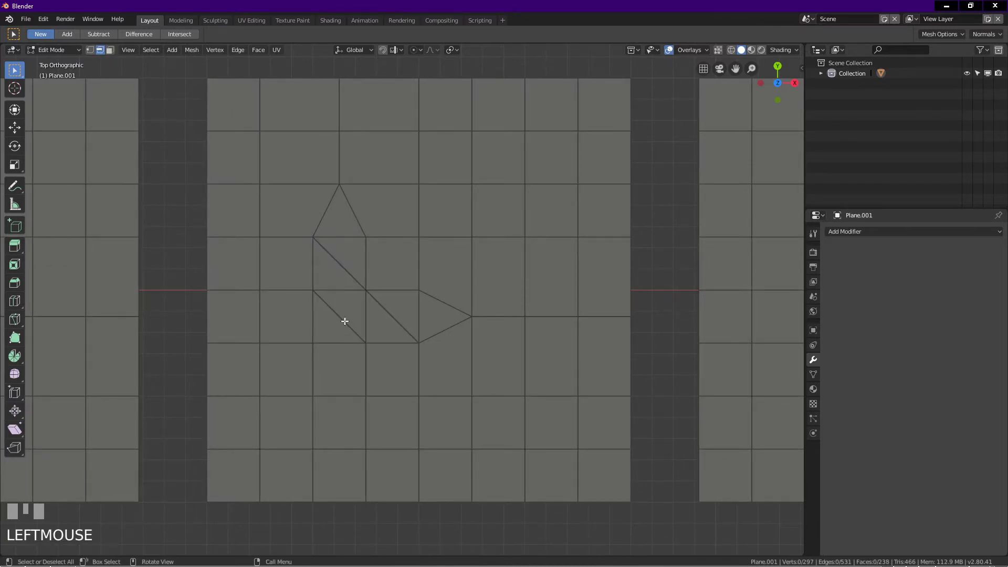
left_click(358, 341)
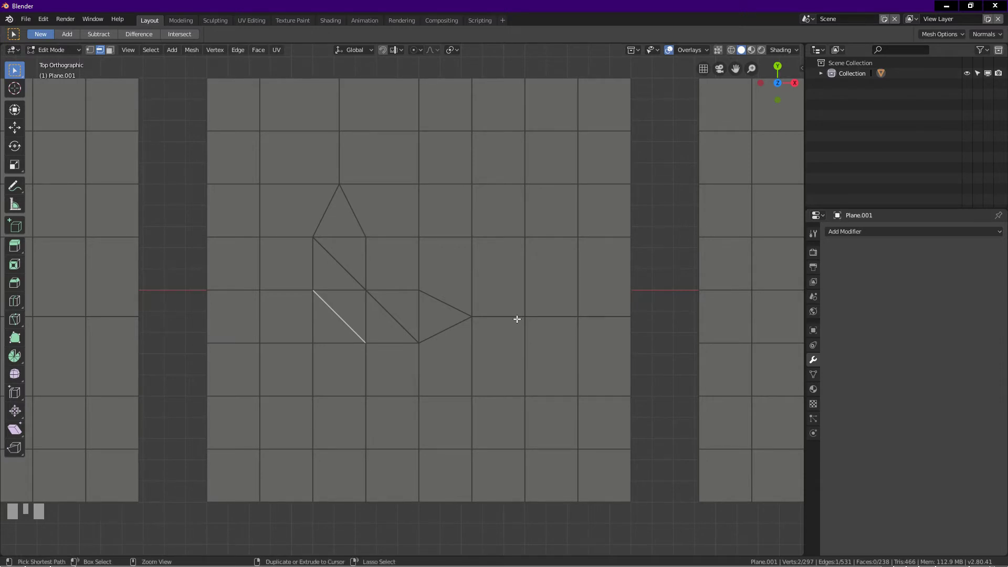
key("ctrl+e")
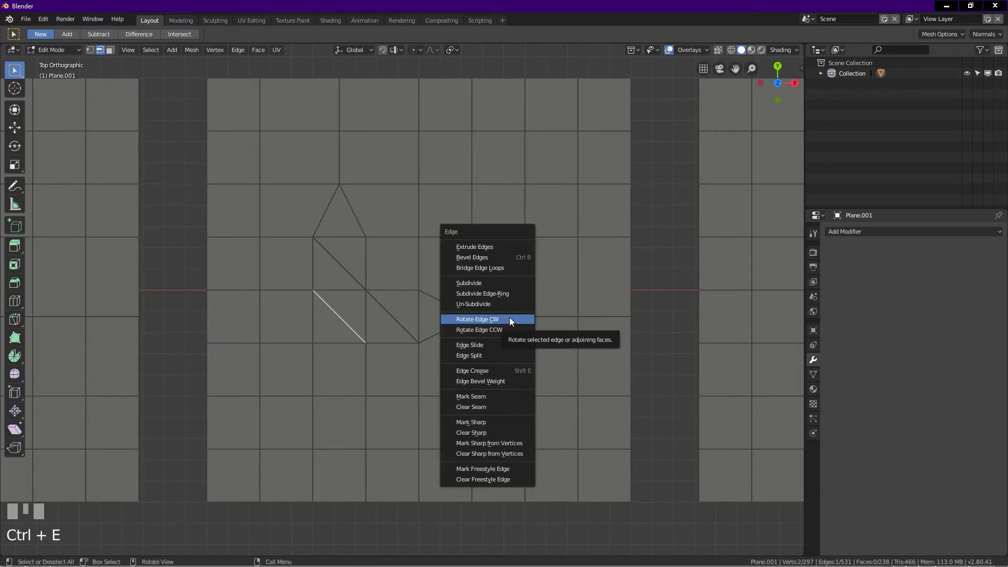
left_click(509, 318)
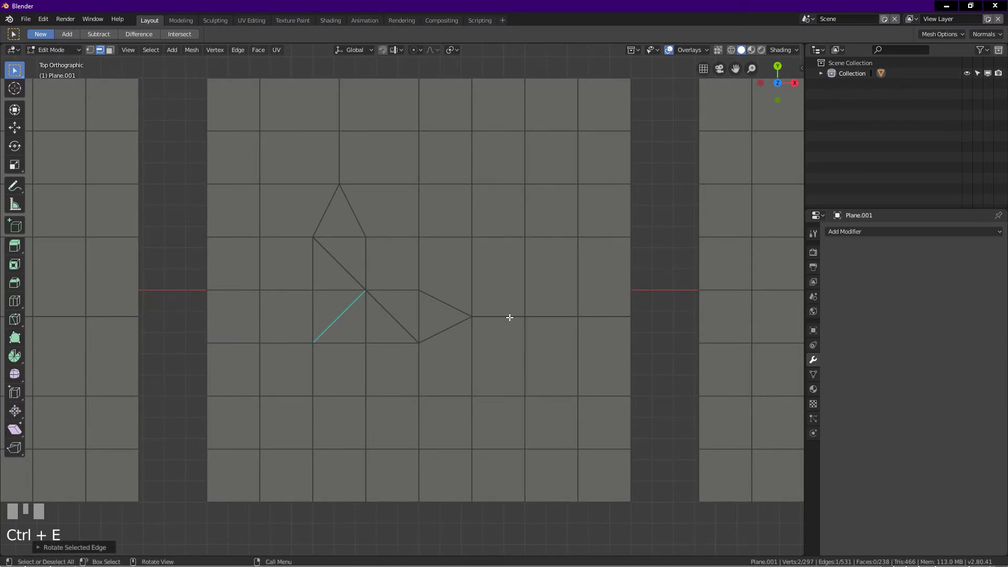
Step: Dissolve the four edges crossing the L-shaped path, including both triangle bases, and clear the selection
left_click(342, 237)
left_click(339, 290, "shift")
left_click(365, 312, "shift")
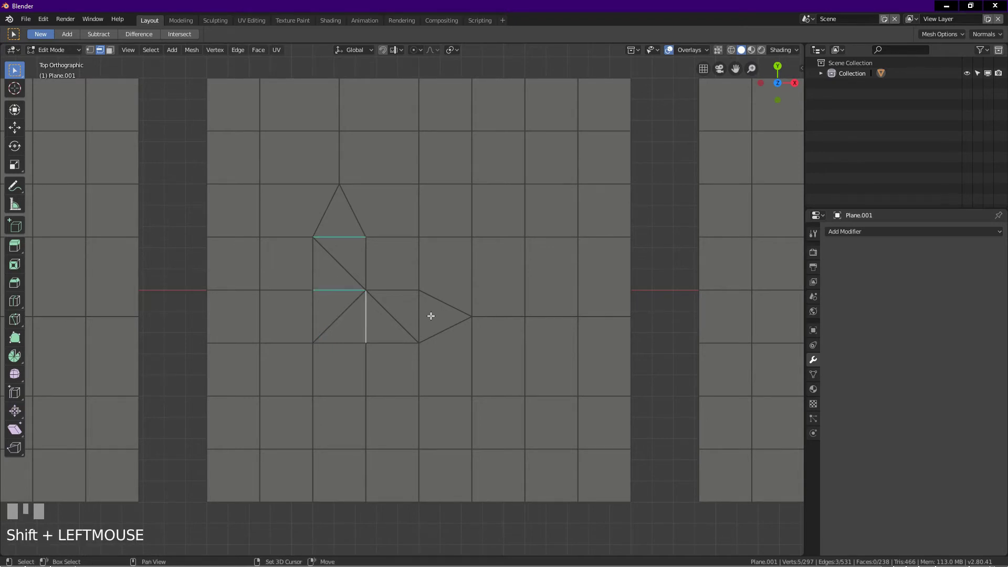
left_click(417, 313, "shift")
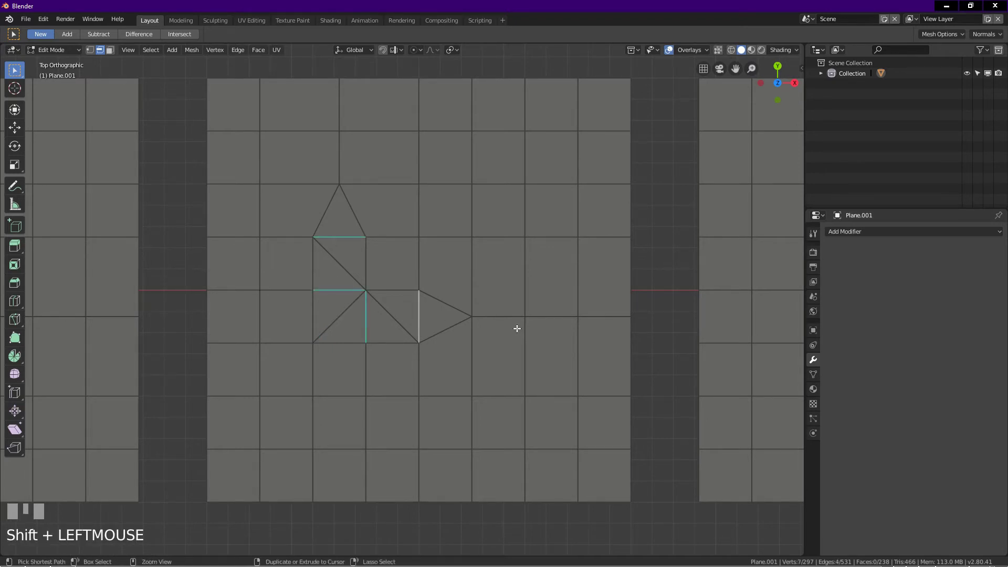
key("ctrl+x")
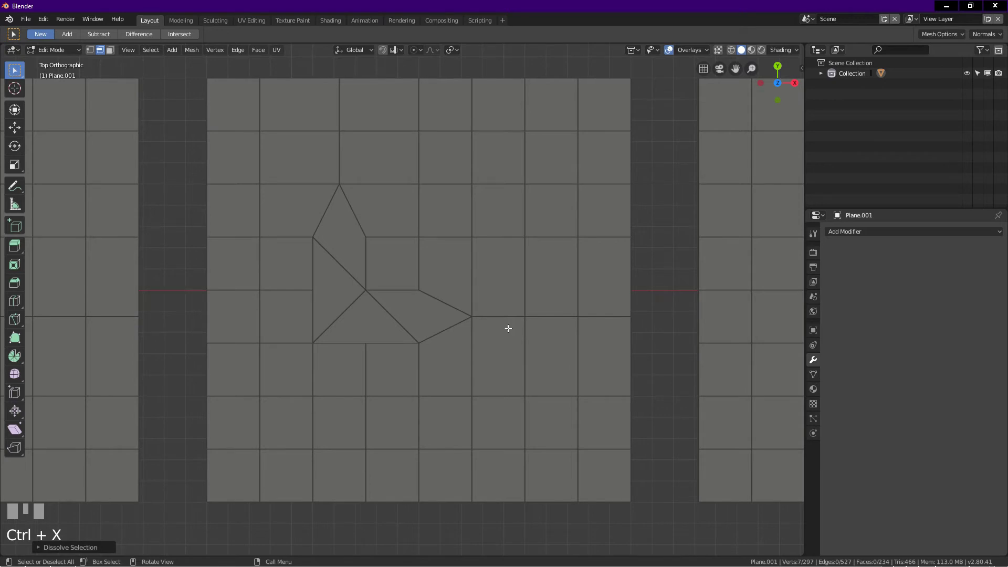
left_click(90, 50)
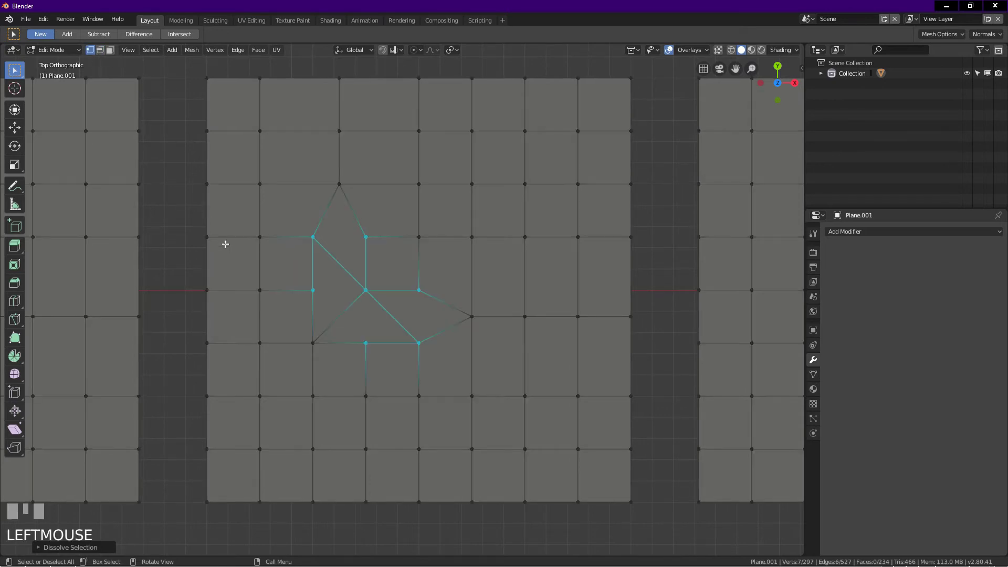
left_click(190, 246)
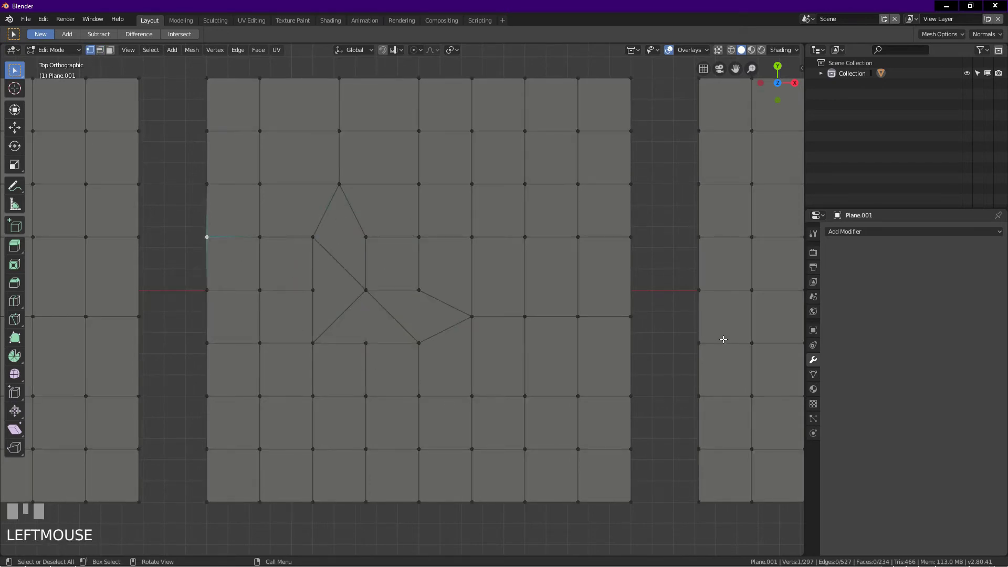
left_click(653, 328)
Step: Add a Subdivision Surface modifier of type Simple to the whole grid object, apply it, and return to mesh editing
middle_click_drag(641, 345, 184, 357, "shift")
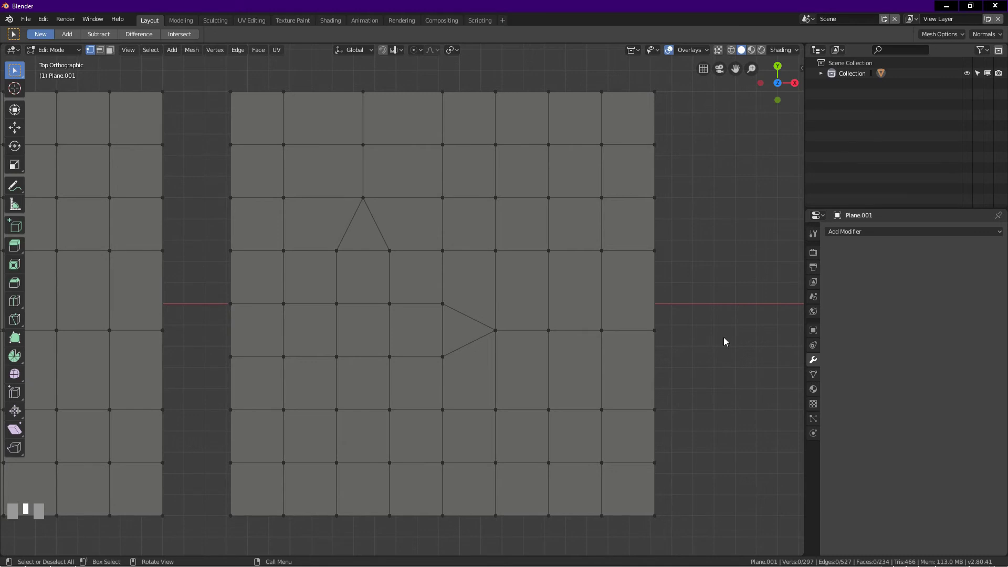
key("Tab")
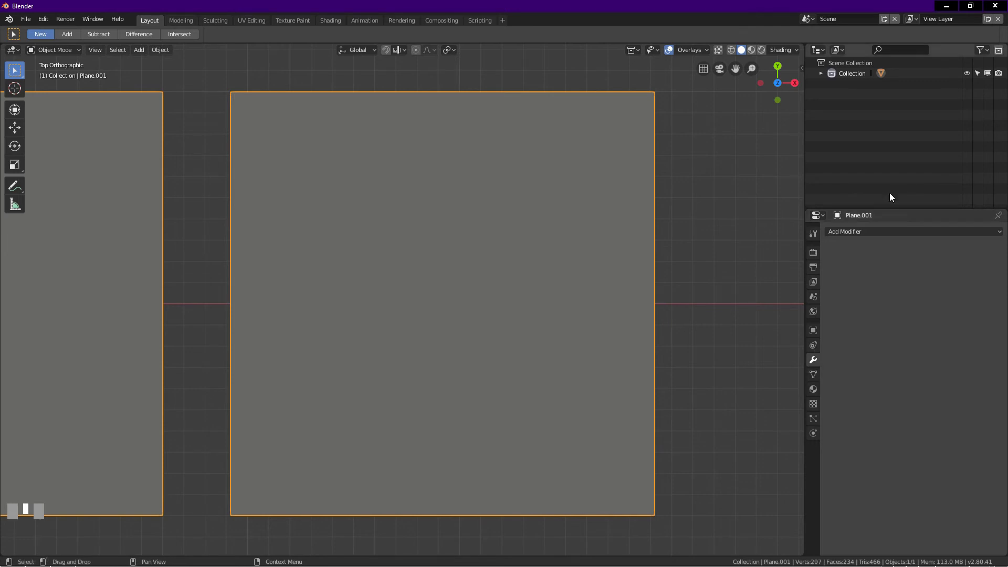
left_click(871, 232)
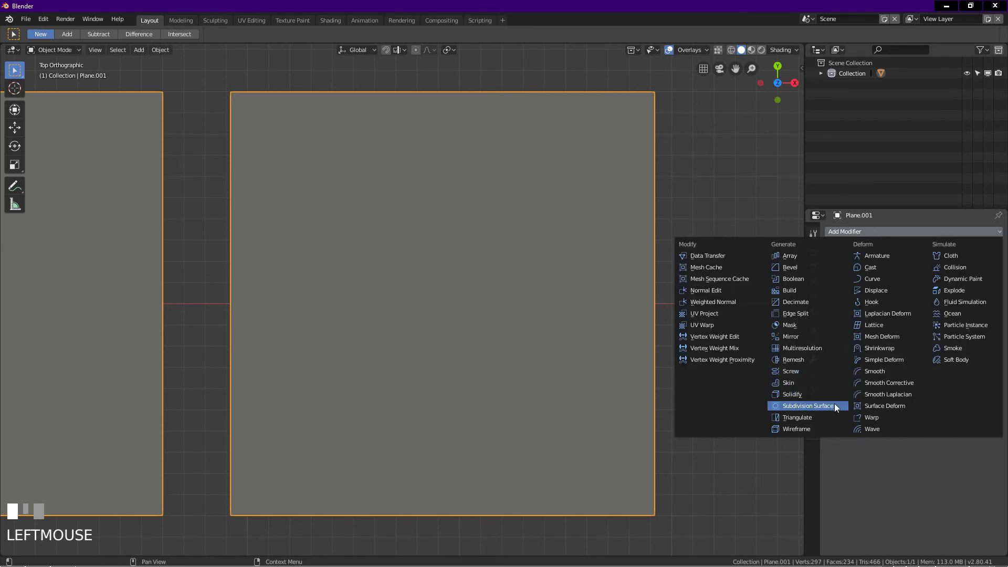
left_click(817, 404)
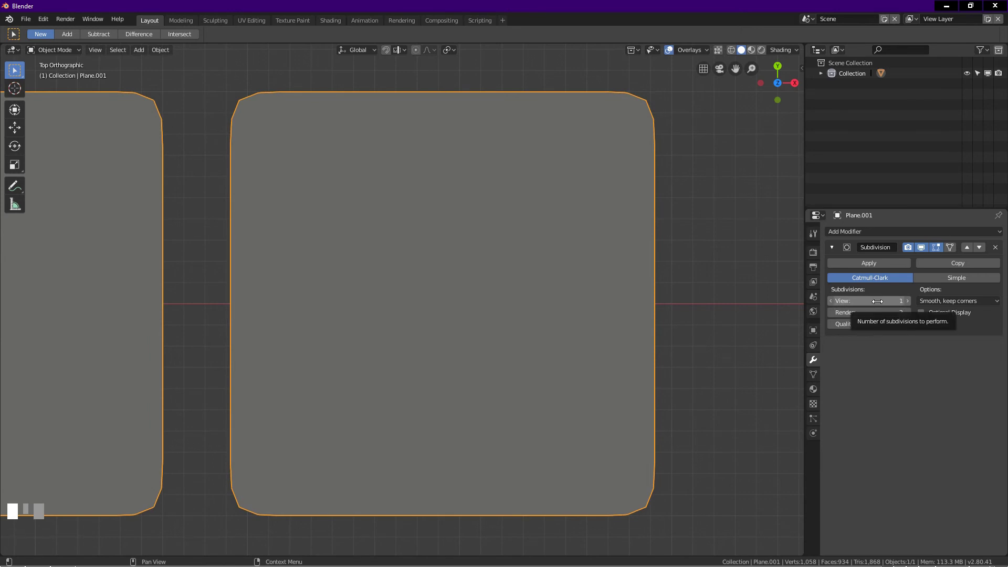
left_click(955, 276)
left_click(870, 263)
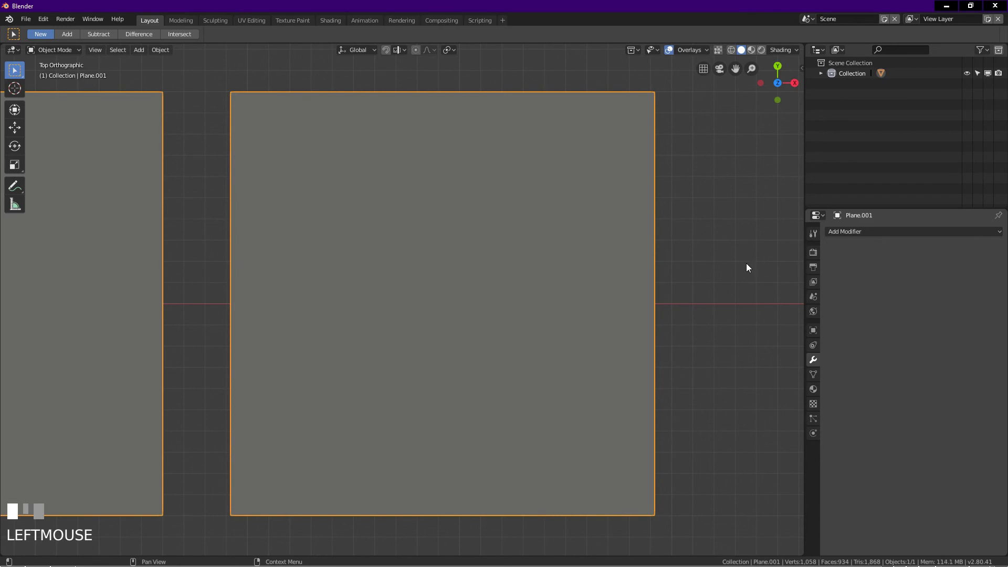
key("Tab")
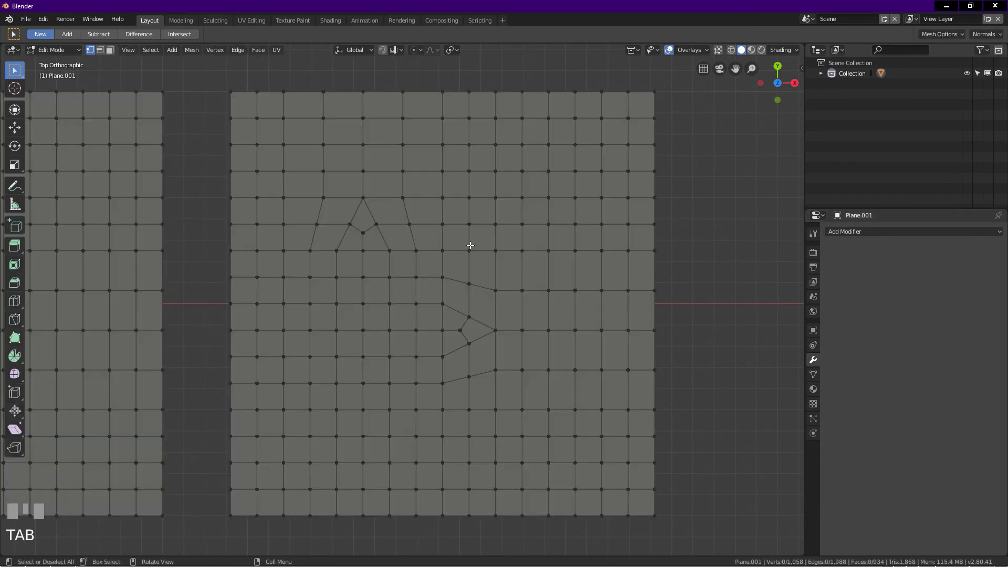